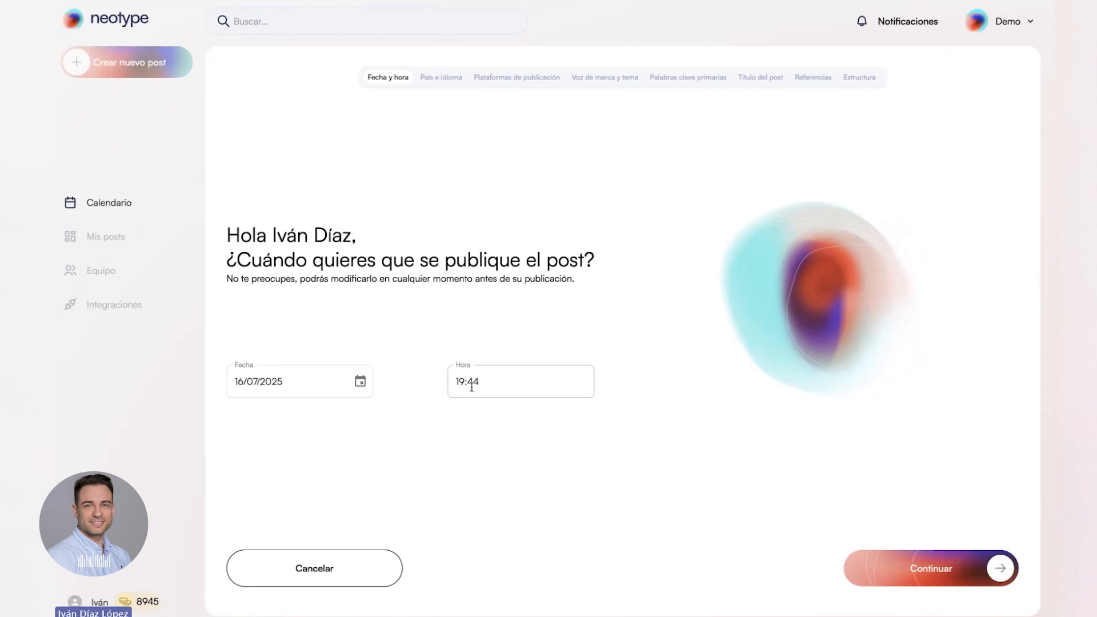
- Schedule the post for 16/07/2025 at 19:44 and confirm spending 30 coins to continue
click(304, 379)
click(359, 381)
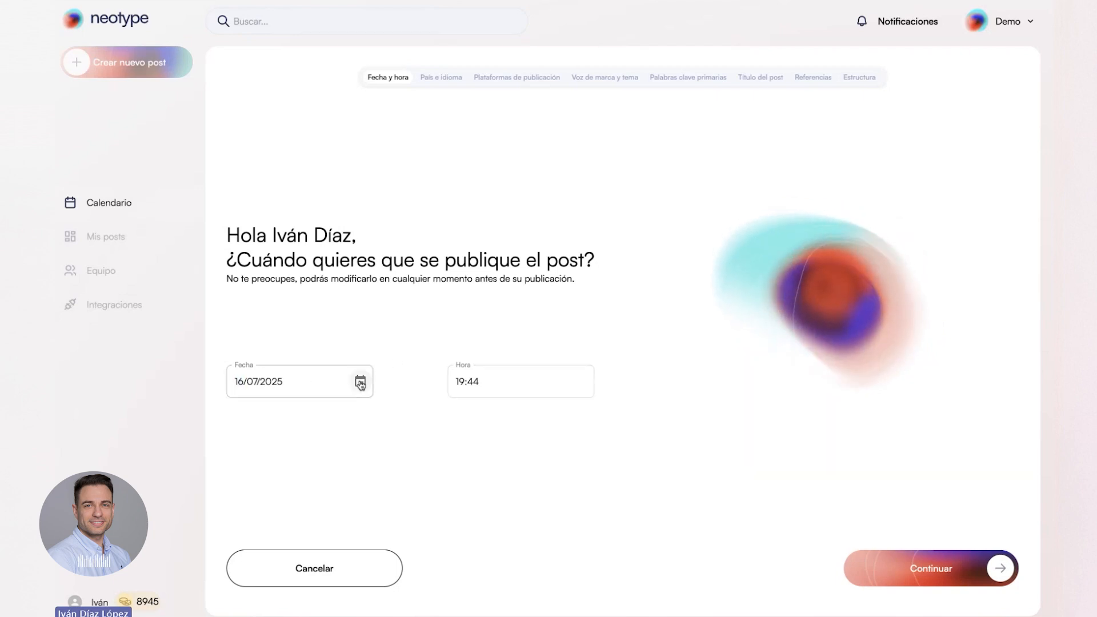
click(617, 504)
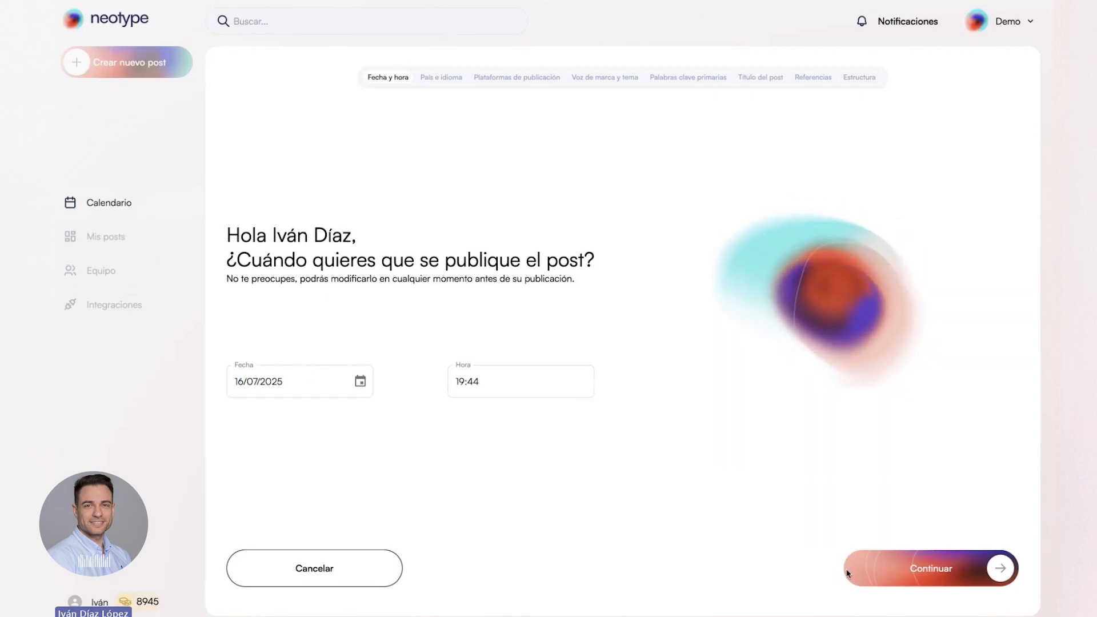
click(997, 568)
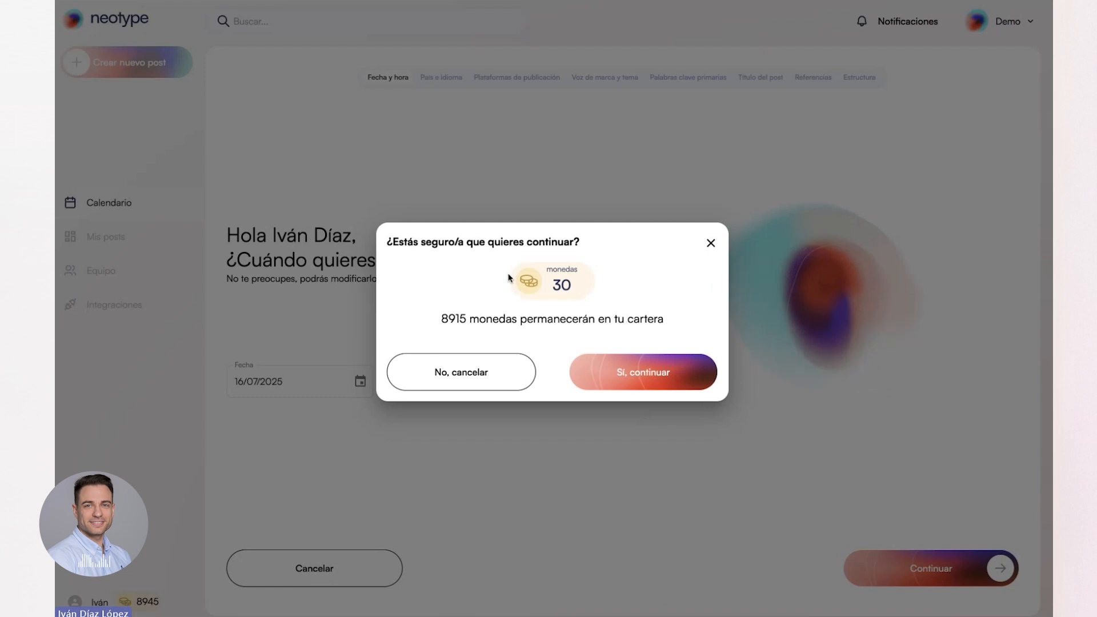
click(639, 383)
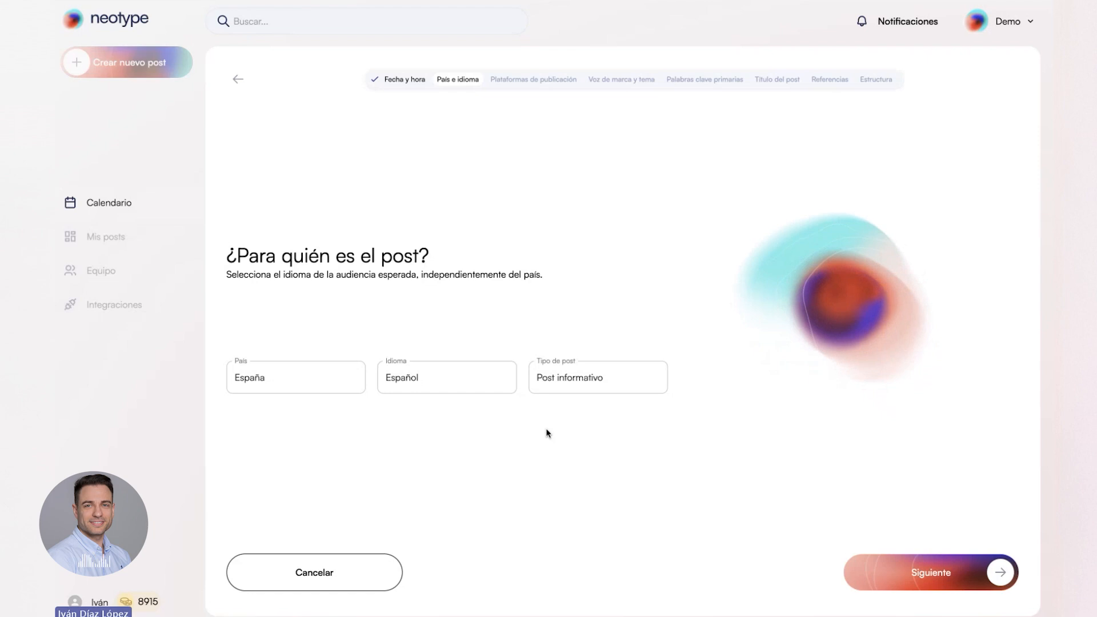
- Accept España, Español and Post informativo for the post, and continue without choosing a publishing platform
click(888, 571)
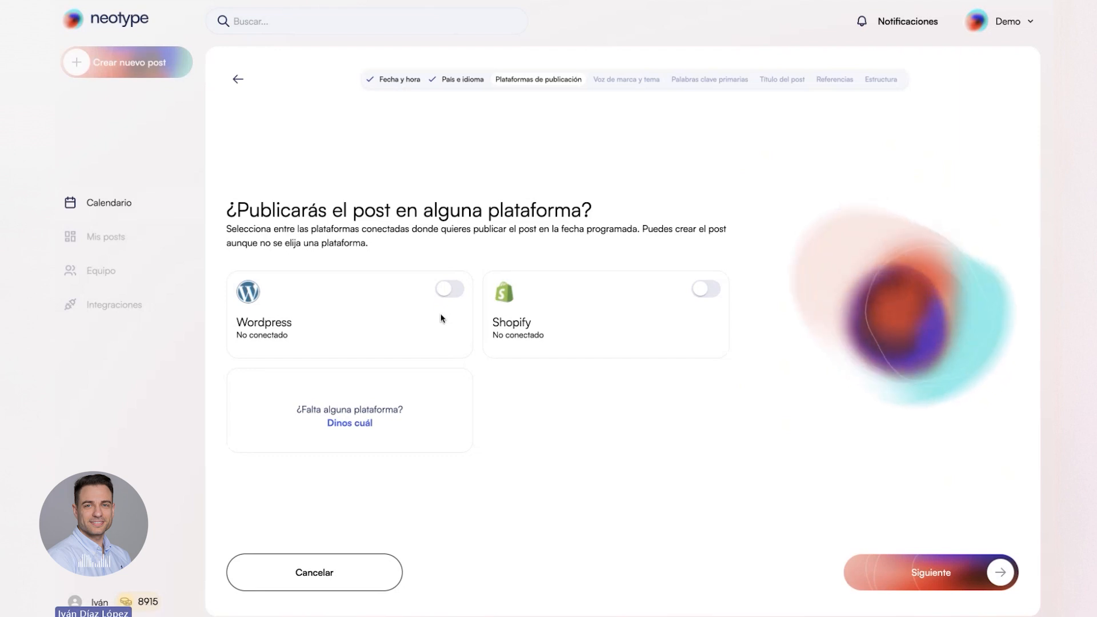
click(928, 573)
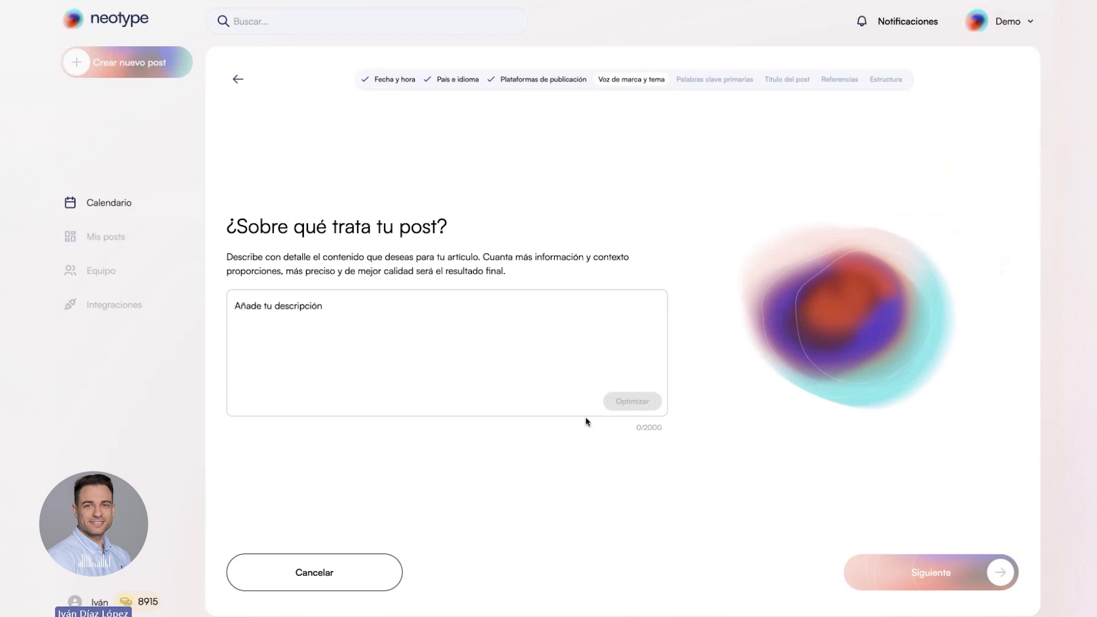
- Describe in Spanish a post on conventional or new urban transport, young people's most used options and climate change effects, and optimize the description
click(358, 338)
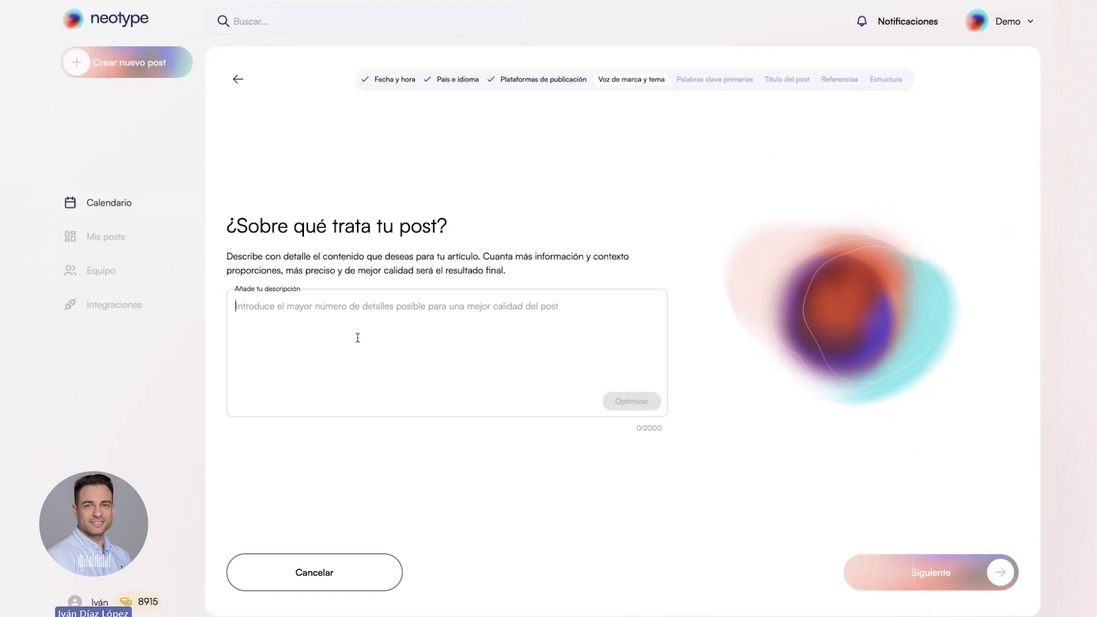
text(El post debe hablar sobre el transporte urbano. Si se utilizan medios de transporte convencionales o nuevos, cuáles son los más usados en los jóvenes y qué efectos tiene todo esto con el cambio climático)
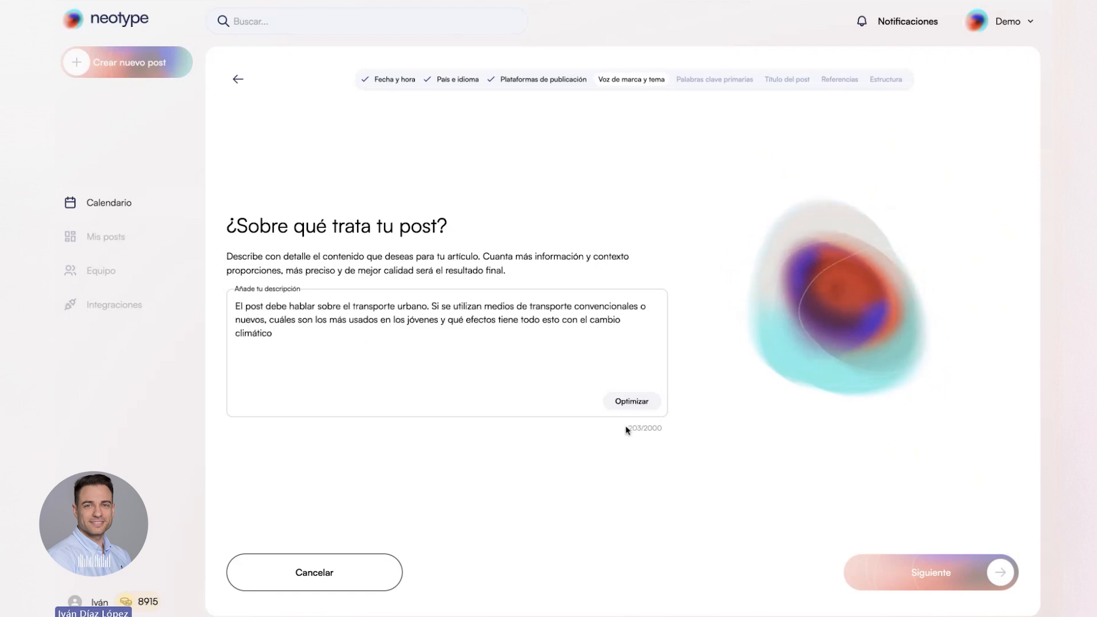
drag(627, 428, 670, 433)
click(526, 371)
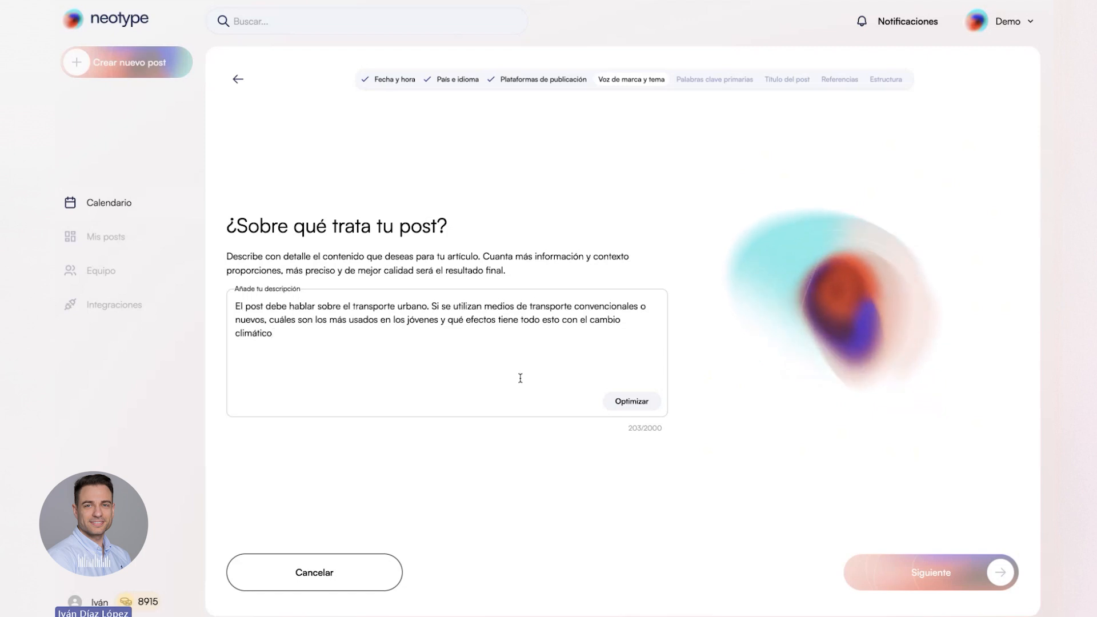
click(630, 409)
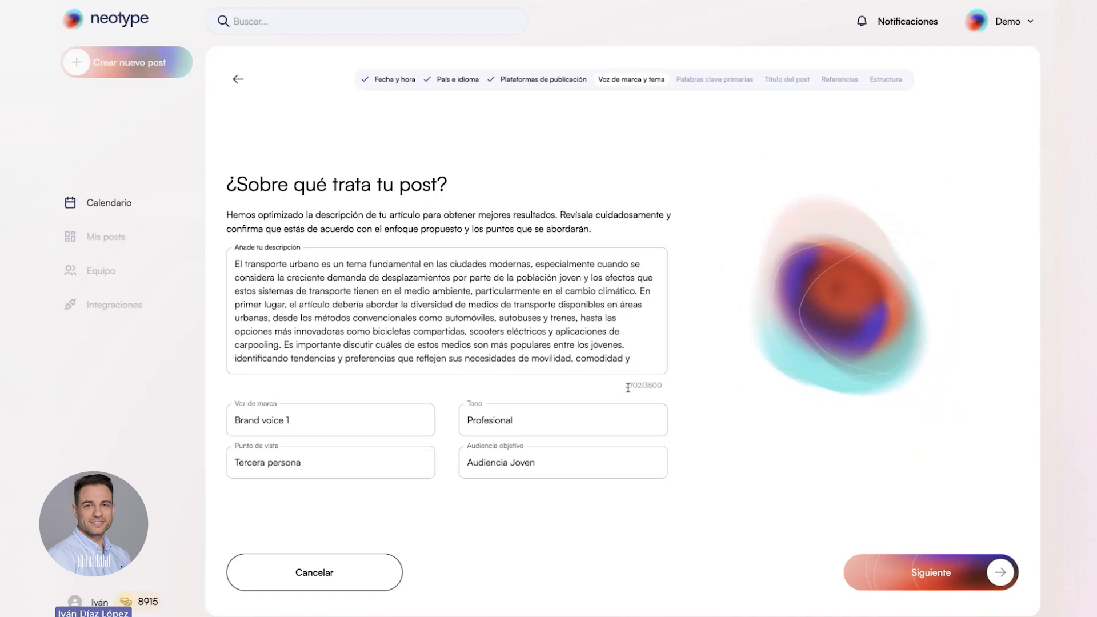
- Review the optimized post description from beginning to end, including its length and the proposed focus points
drag(626, 386, 646, 383)
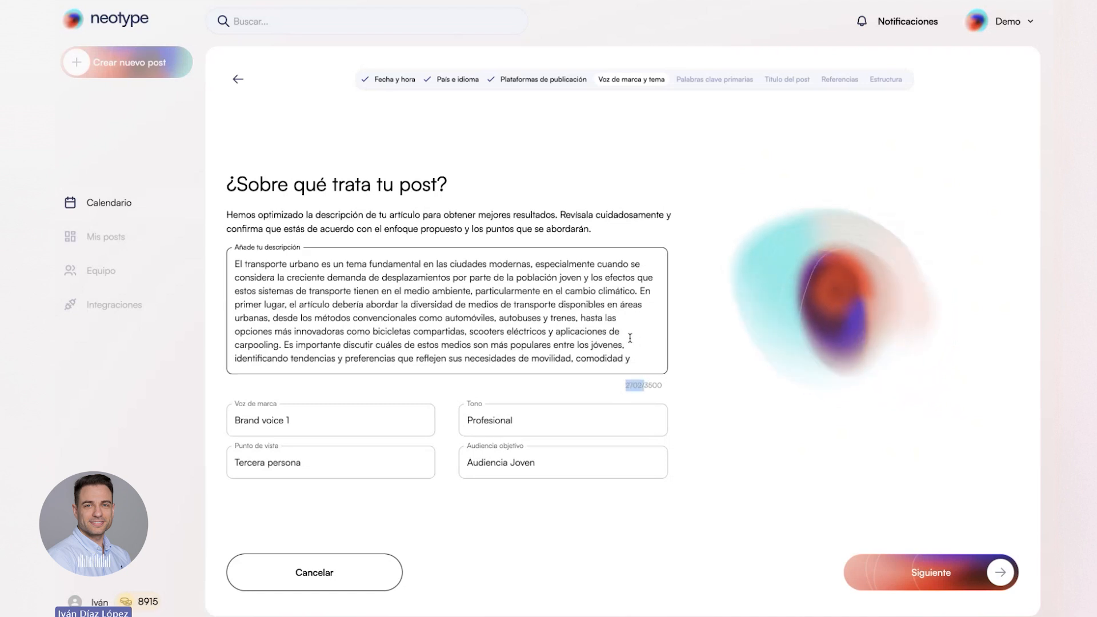
scroll(629, 338, down, 5)
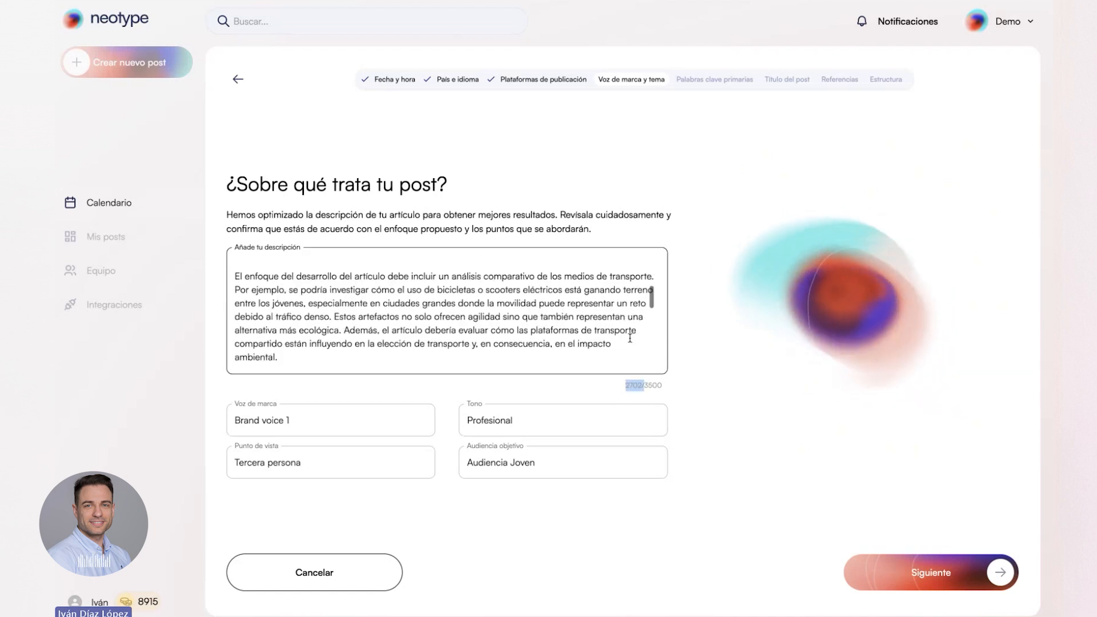
scroll(630, 338, up, 8)
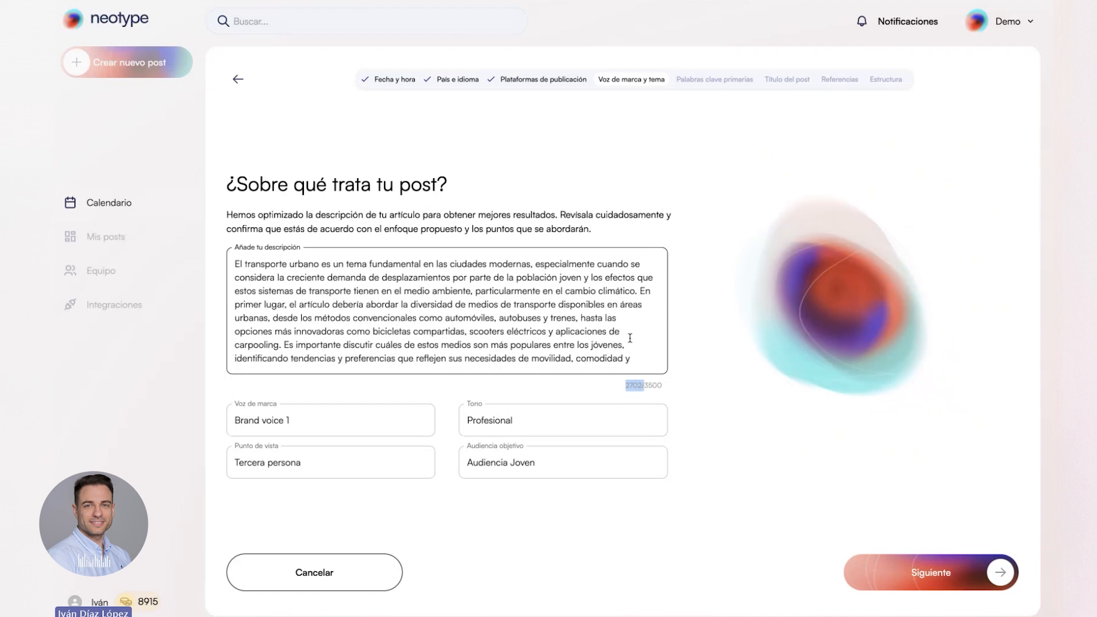
scroll(630, 338, down, 10)
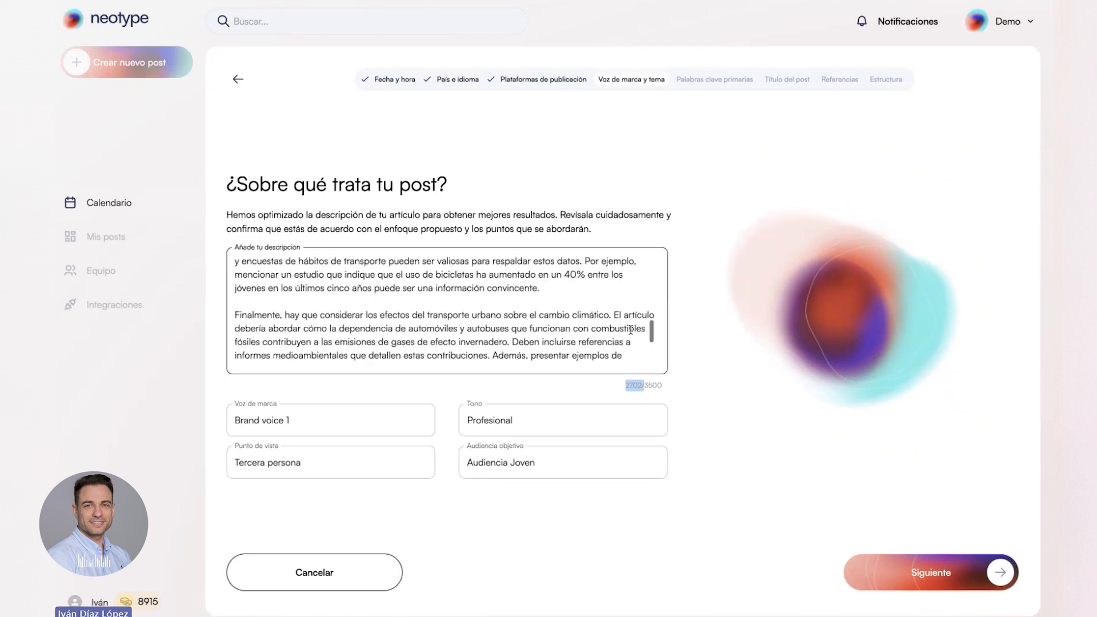
scroll(630, 331, down, 3)
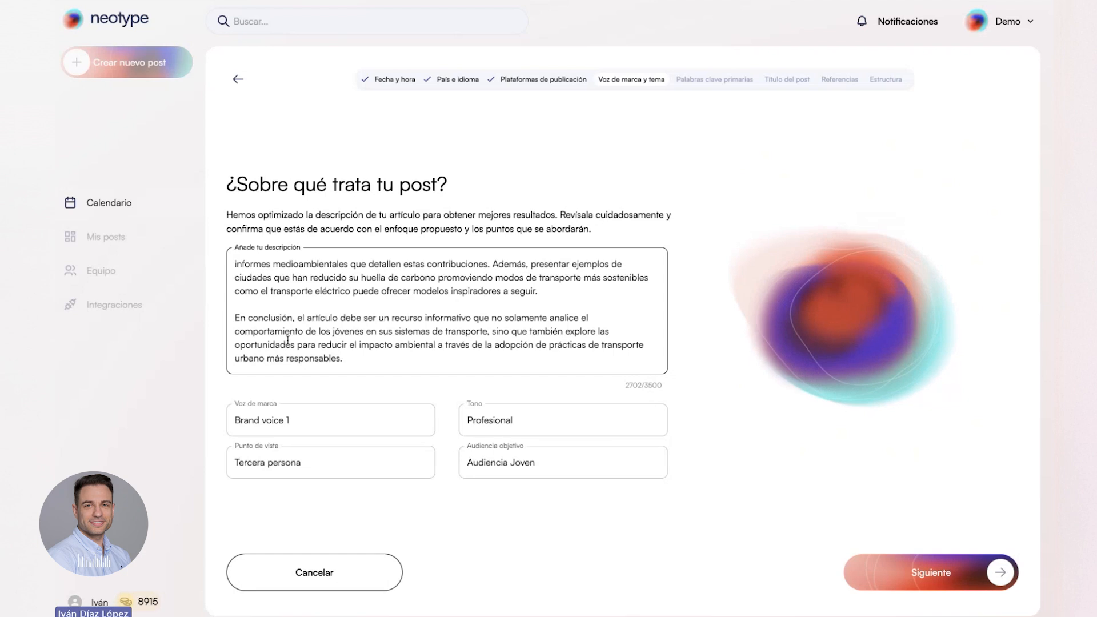
scroll(288, 340, up, 13)
scroll(350, 292, down, 5)
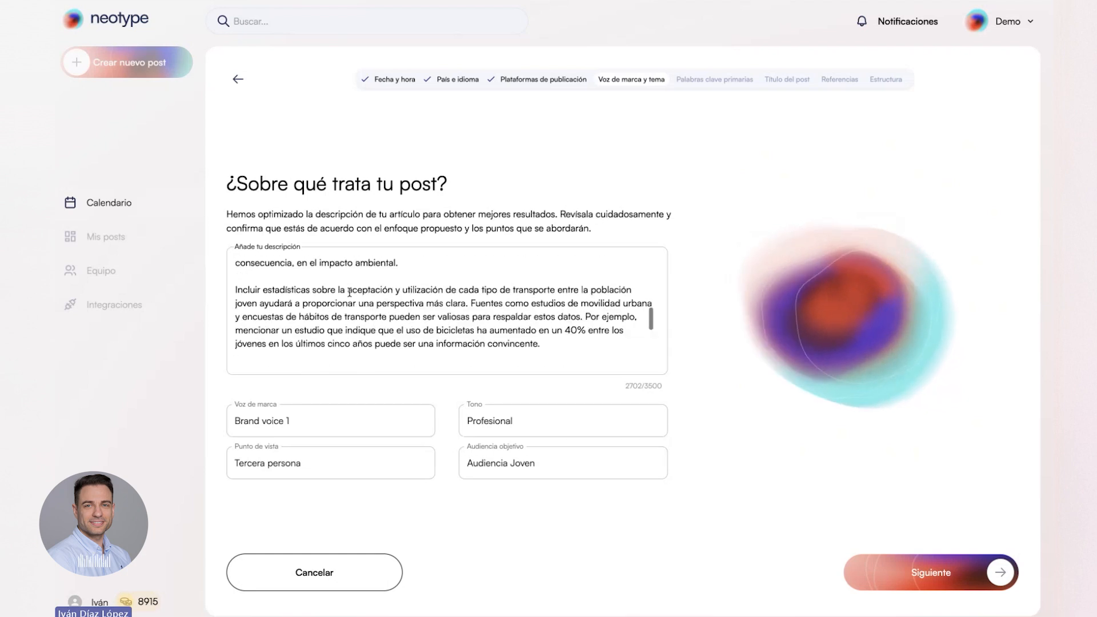
scroll(350, 293, down, 7)
drag(351, 292, 289, 290)
click(365, 306)
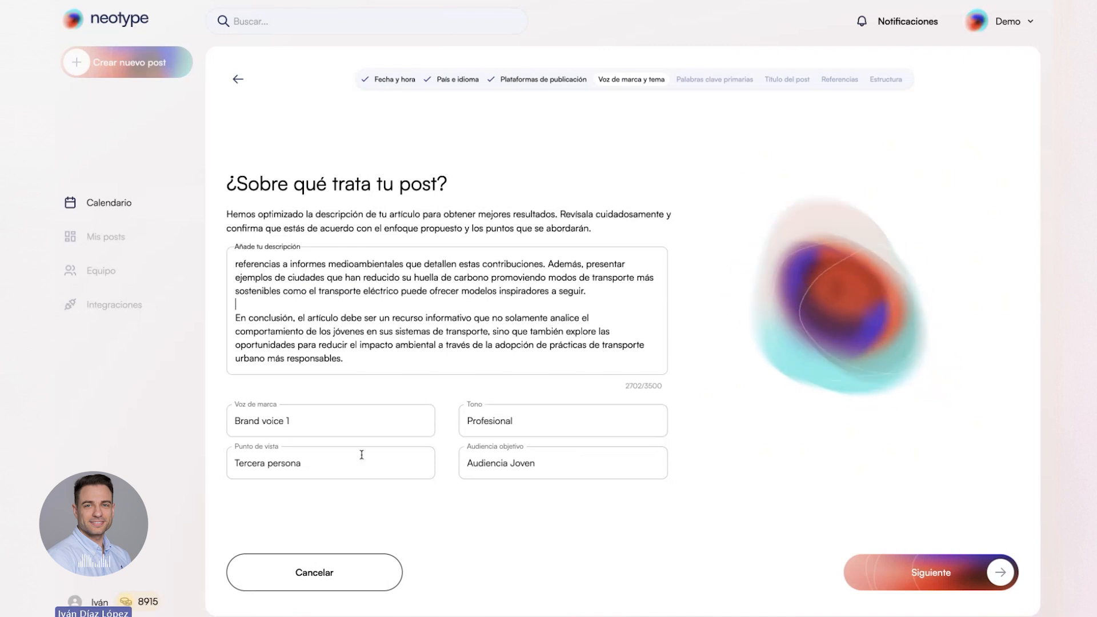
- Examine the available options for the post's tone, target audience and point of view
click(525, 422)
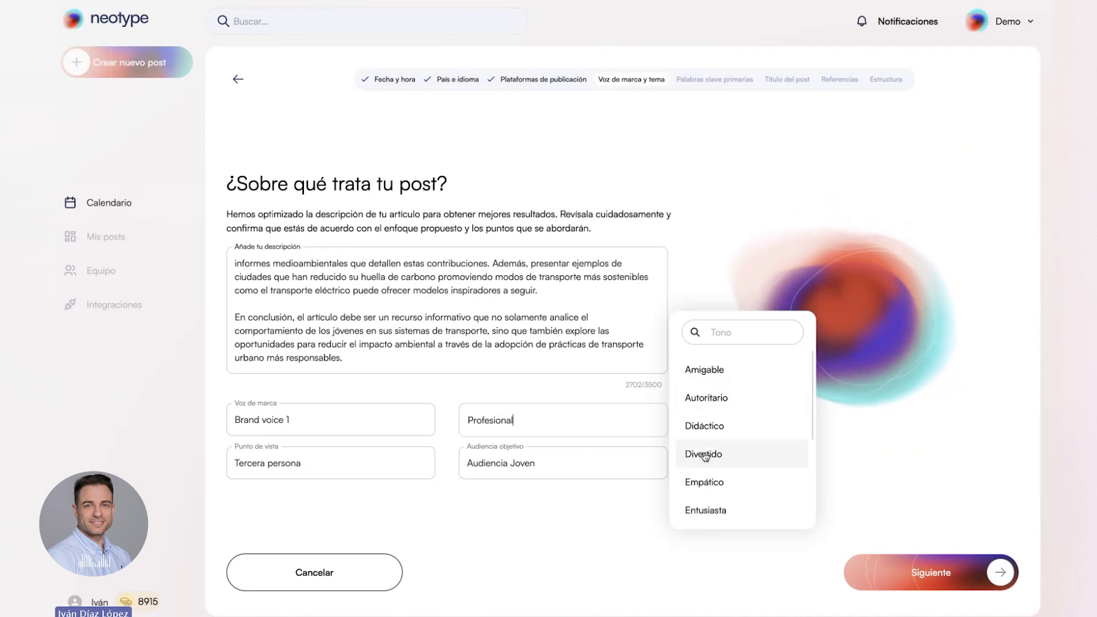
scroll(706, 456, down, 2)
scroll(705, 454, down, 2)
scroll(705, 451, up, 5)
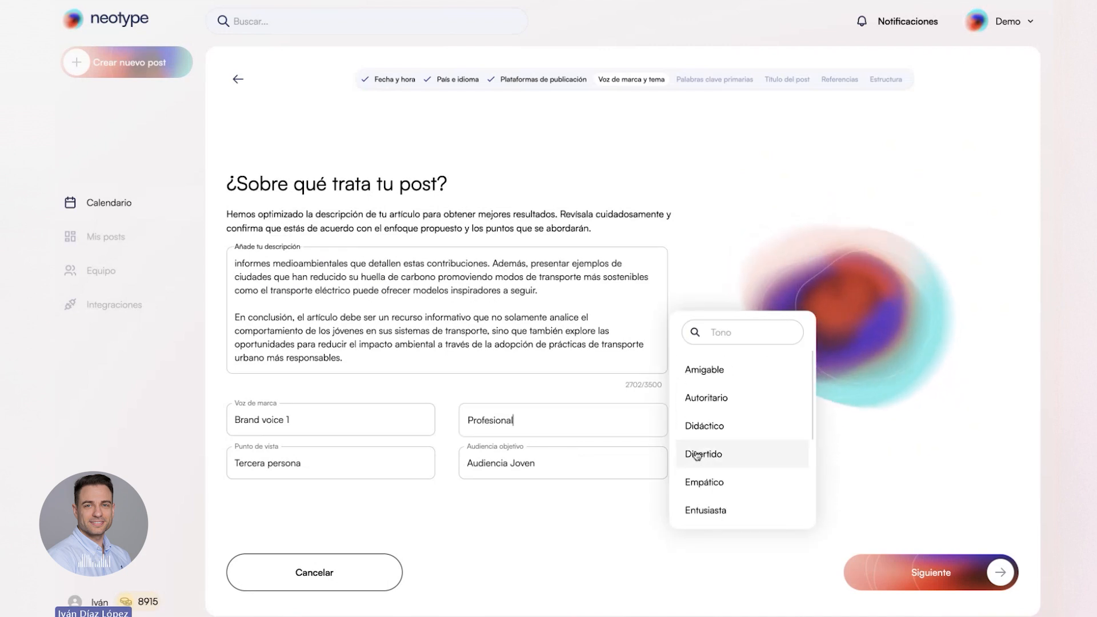
click(581, 457)
scroll(698, 457, down, 3)
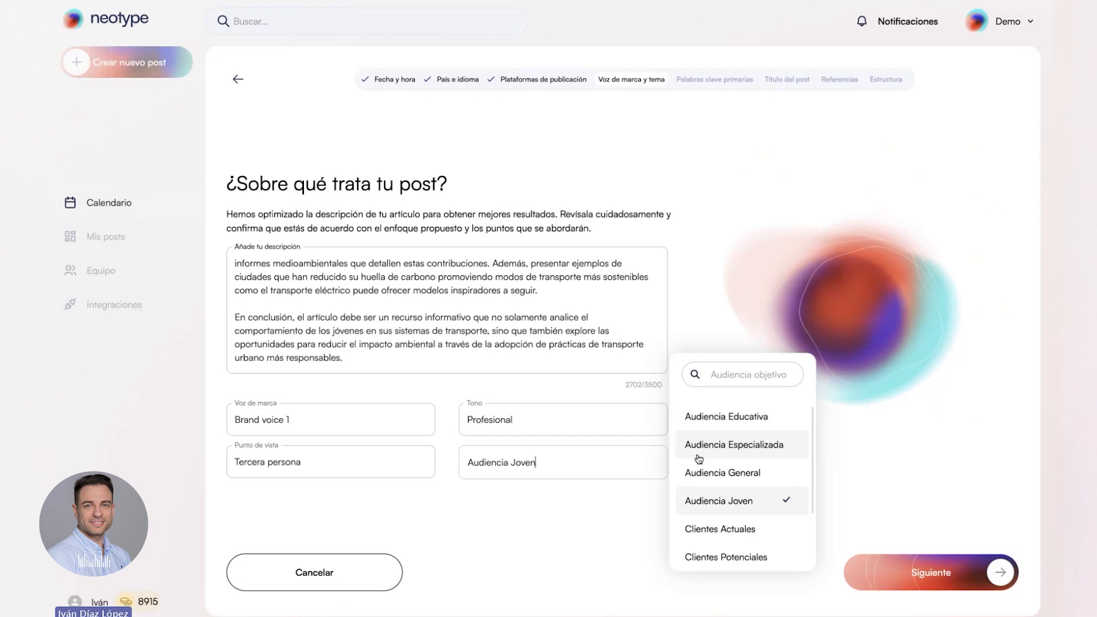
scroll(698, 459, up, 3)
click(350, 460)
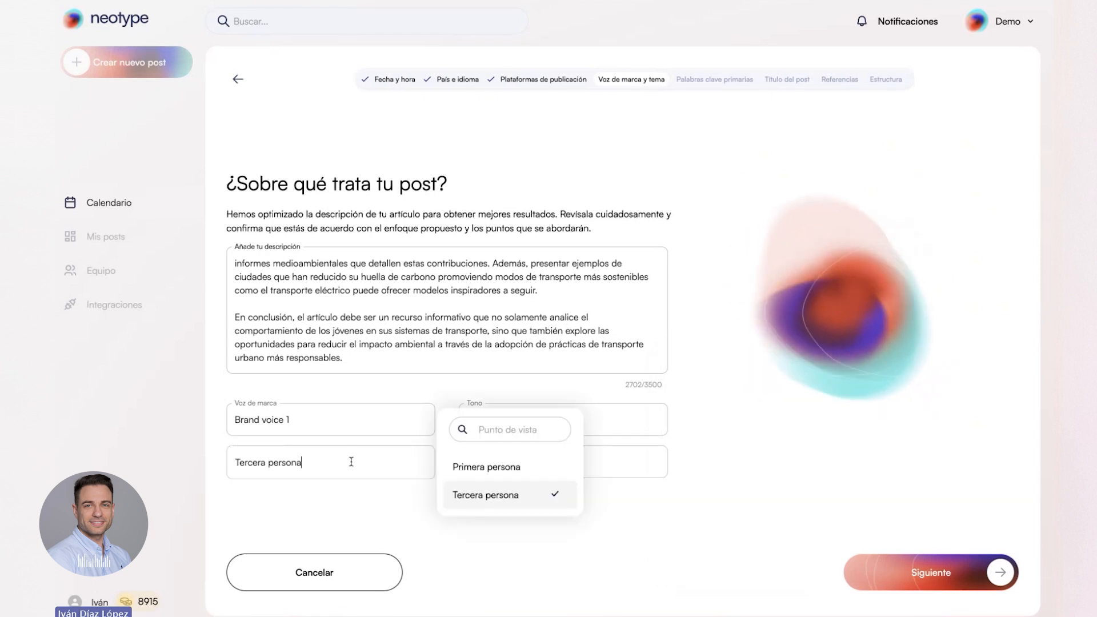
click(405, 500)
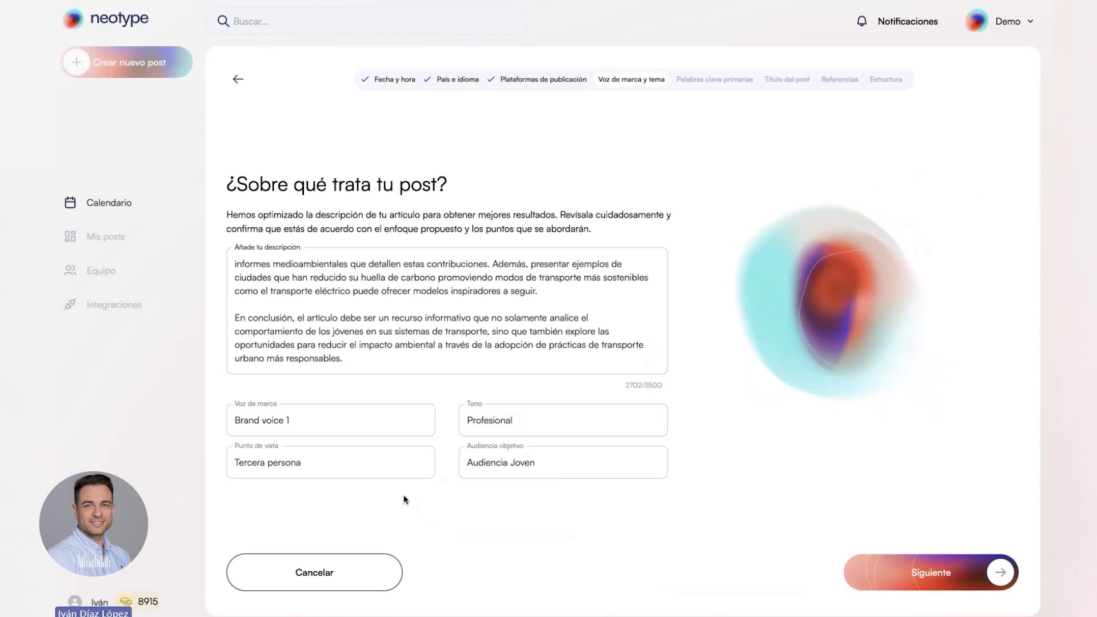
- Examine the questionnaire for creating a basic brand voice, and cancel without creating one
click(354, 421)
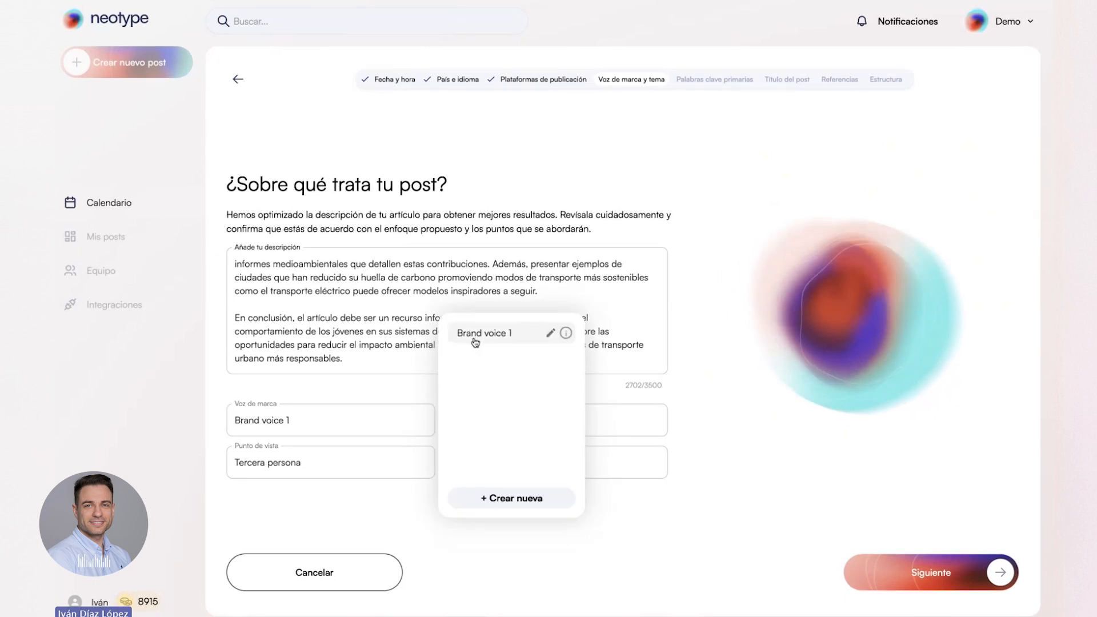
click(497, 498)
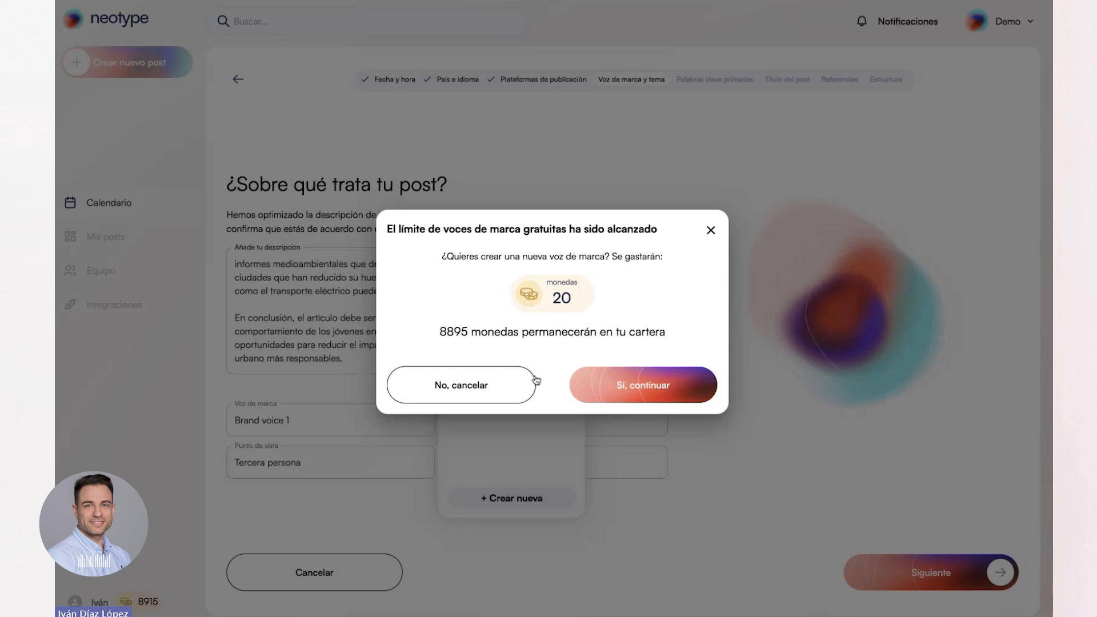
click(606, 392)
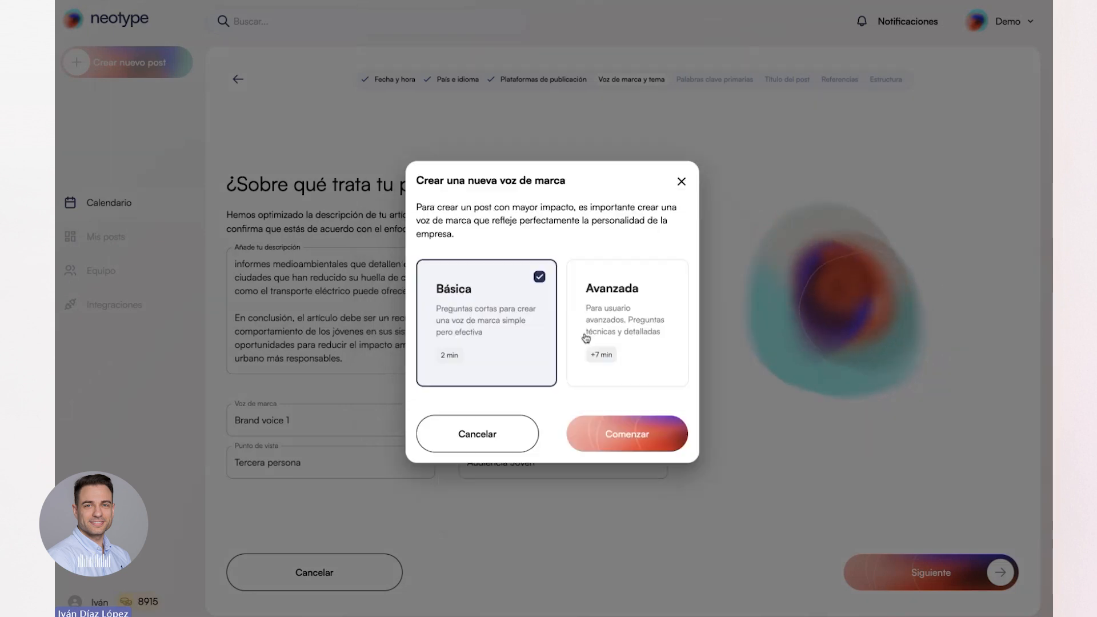
click(490, 280)
click(570, 431)
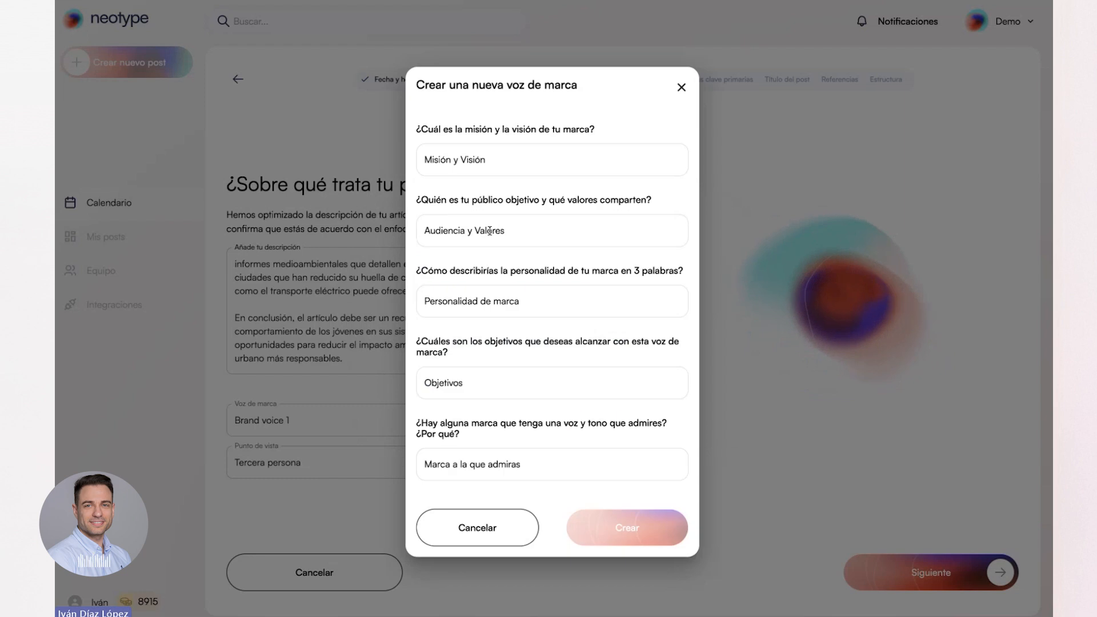
click(489, 166)
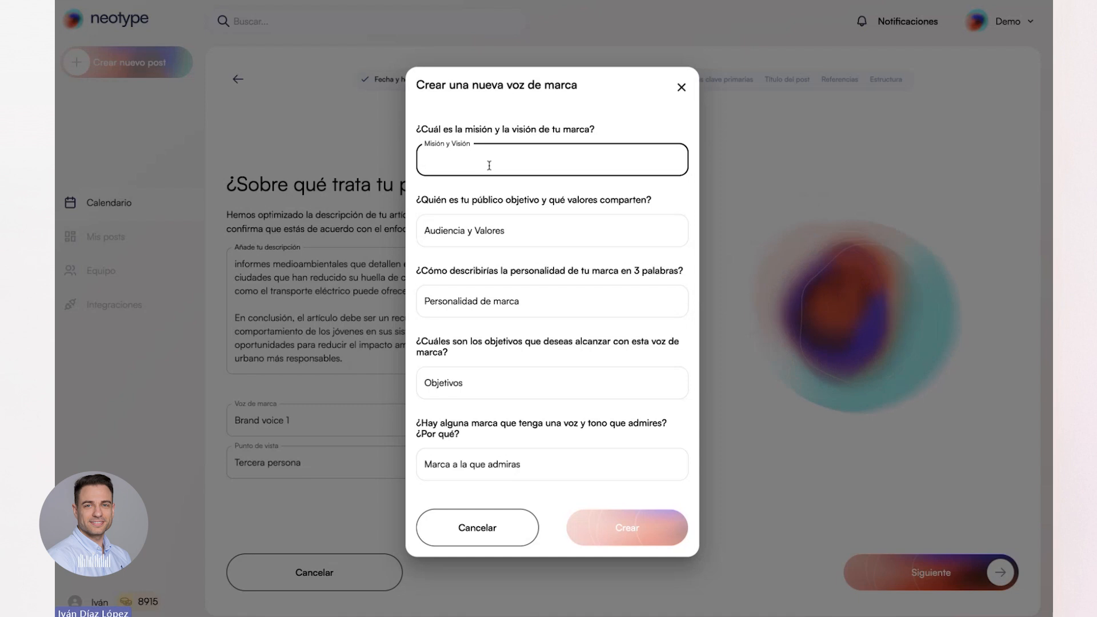
click(483, 538)
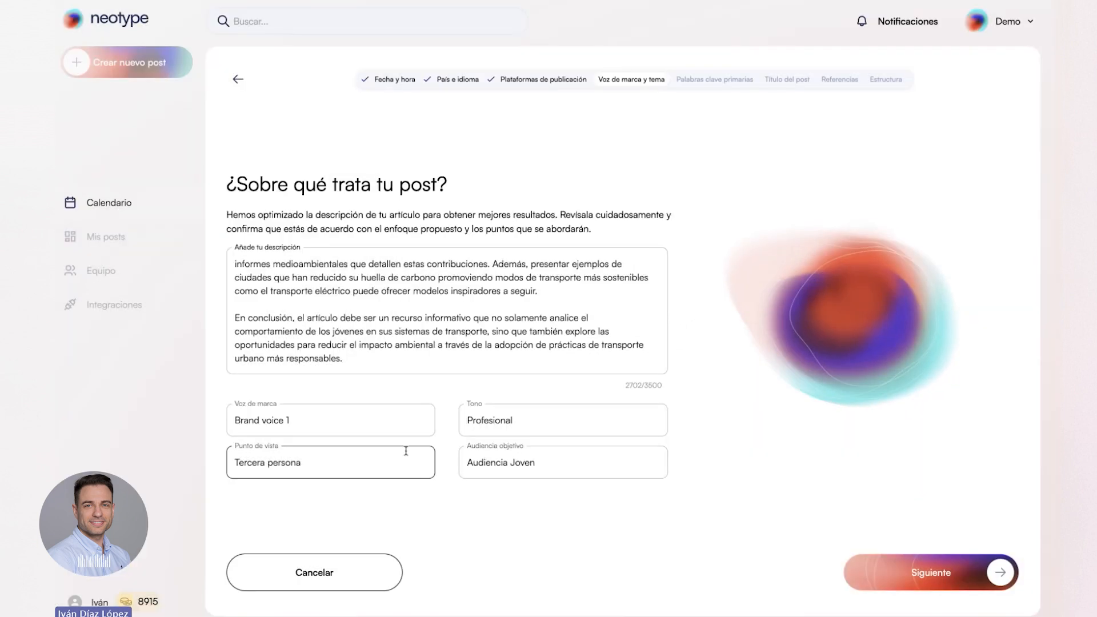
- Open Brand voice 1 for editing, read through its voice and tone guide, and close it without saving
click(380, 427)
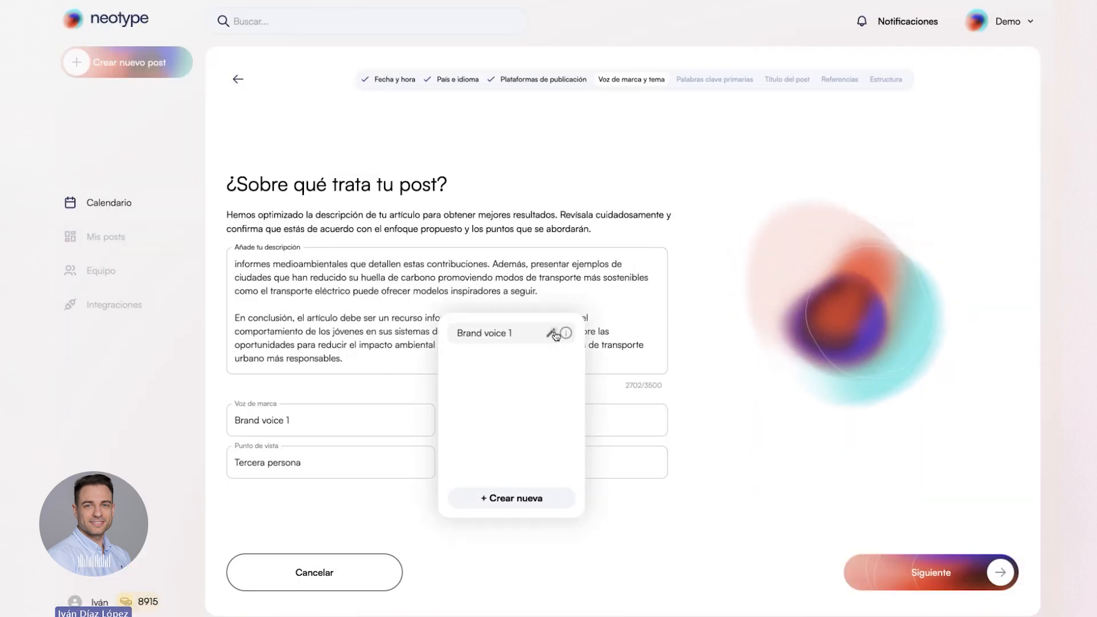
click(552, 333)
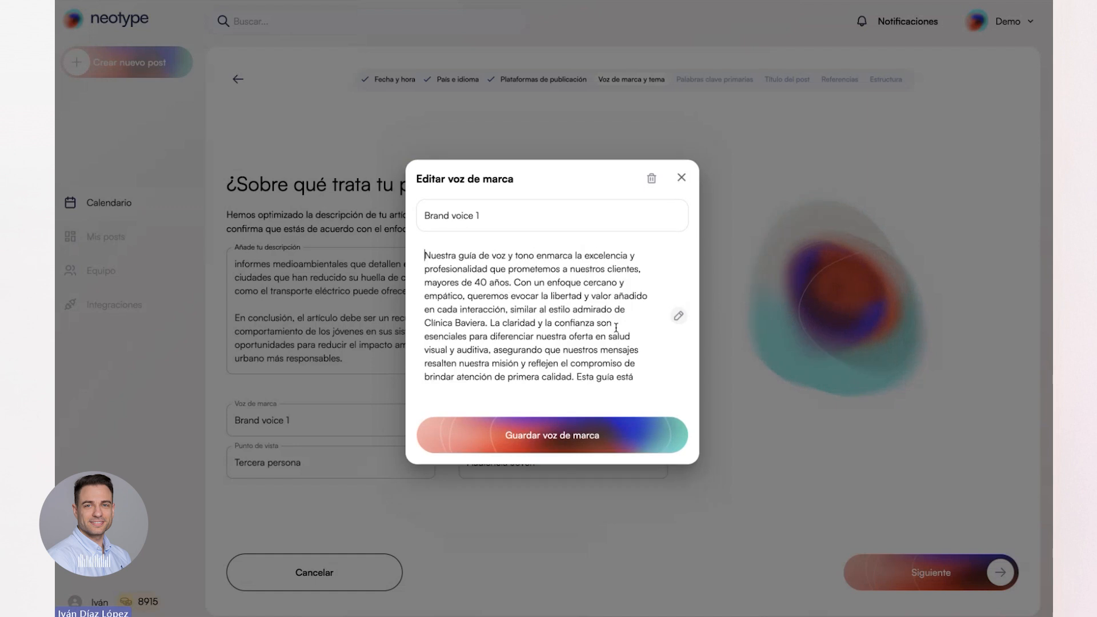
scroll(616, 327, down, 2)
scroll(606, 343, up, 2)
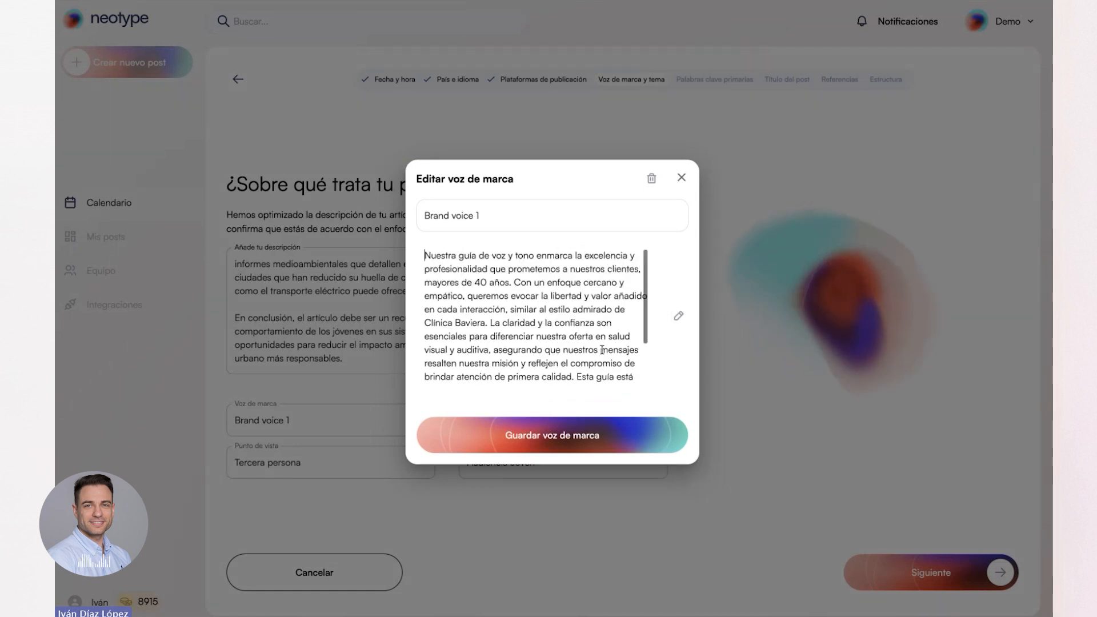
click(685, 181)
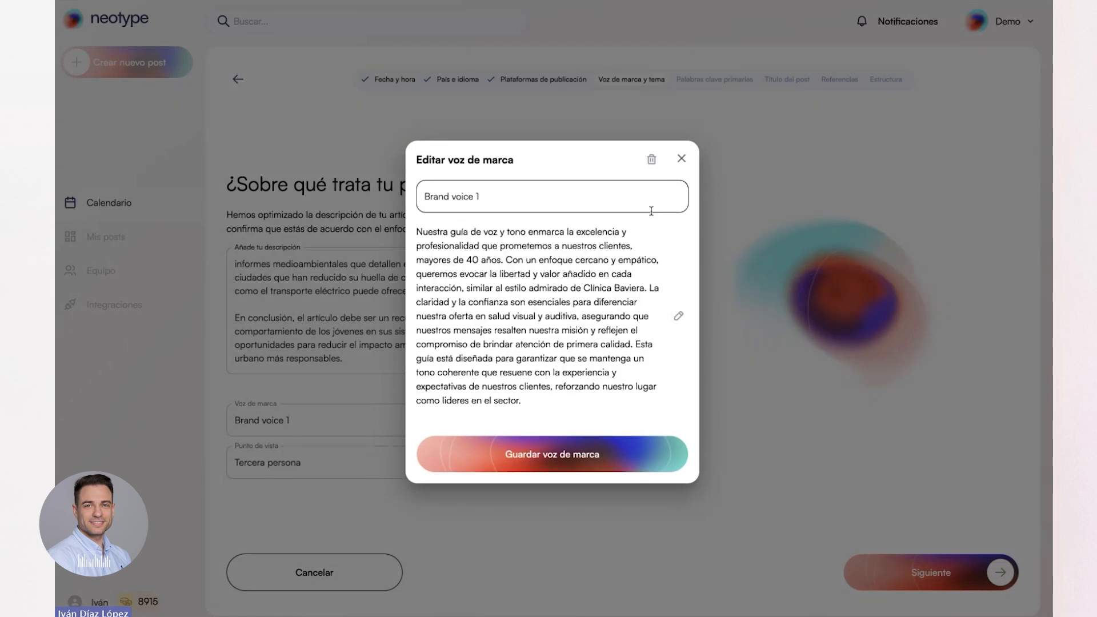
click(688, 162)
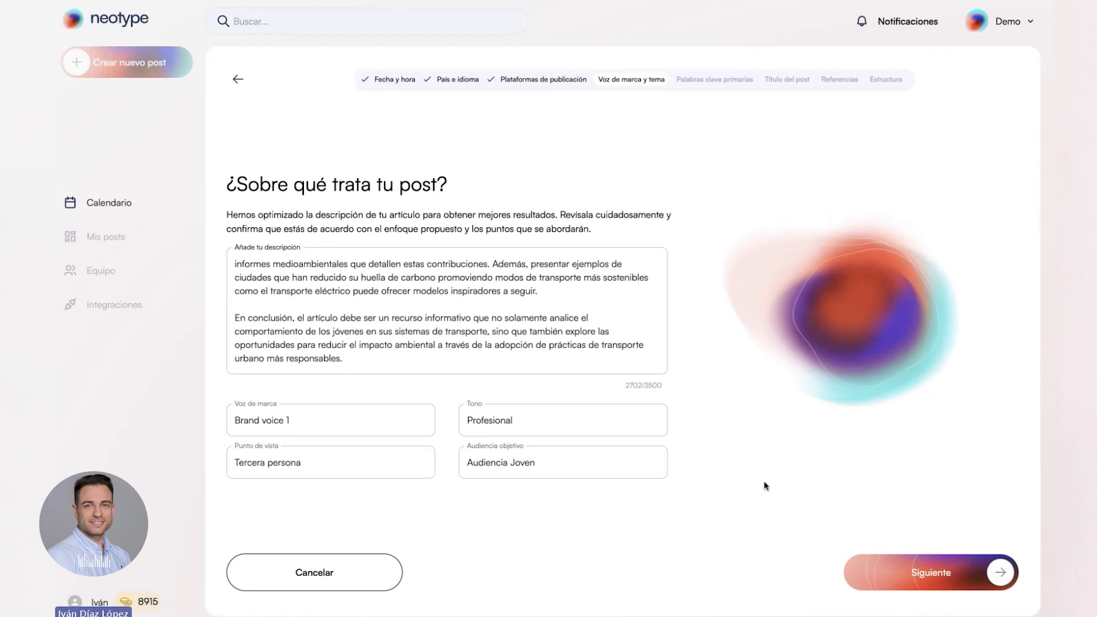
- Continue to the primary keyword stage, compare the suggested keywords with their search metrics, and keep "transporte urbano" selected
click(929, 571)
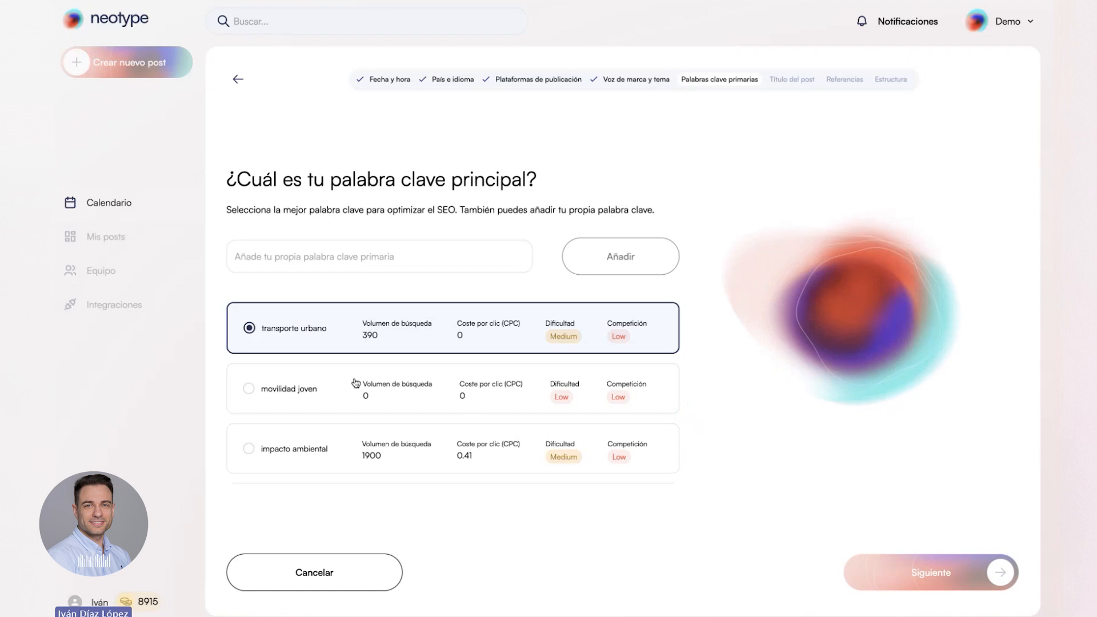
scroll(355, 382, down, 2)
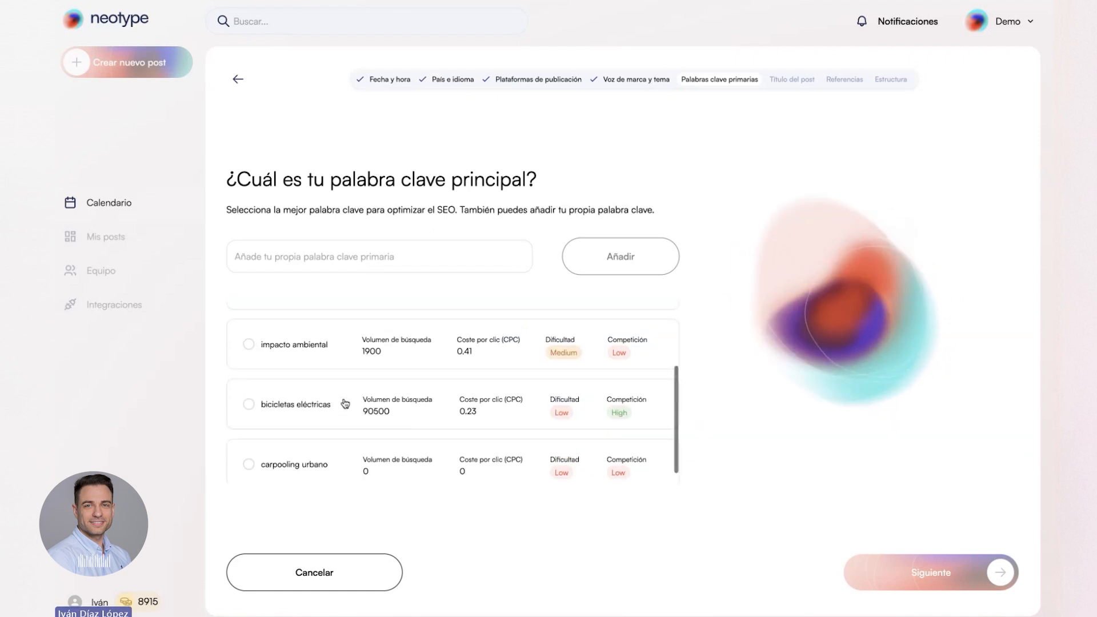
scroll(345, 404, up, 2)
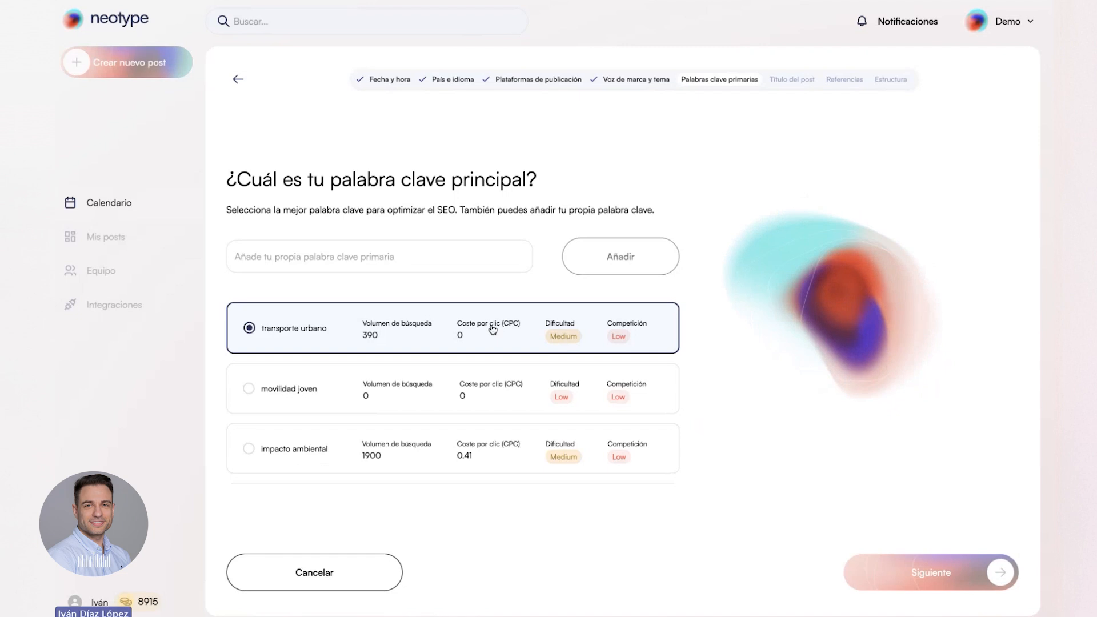
click(364, 388)
click(340, 448)
click(352, 334)
- Add "transporte" as a custom primary keyword
click(346, 253)
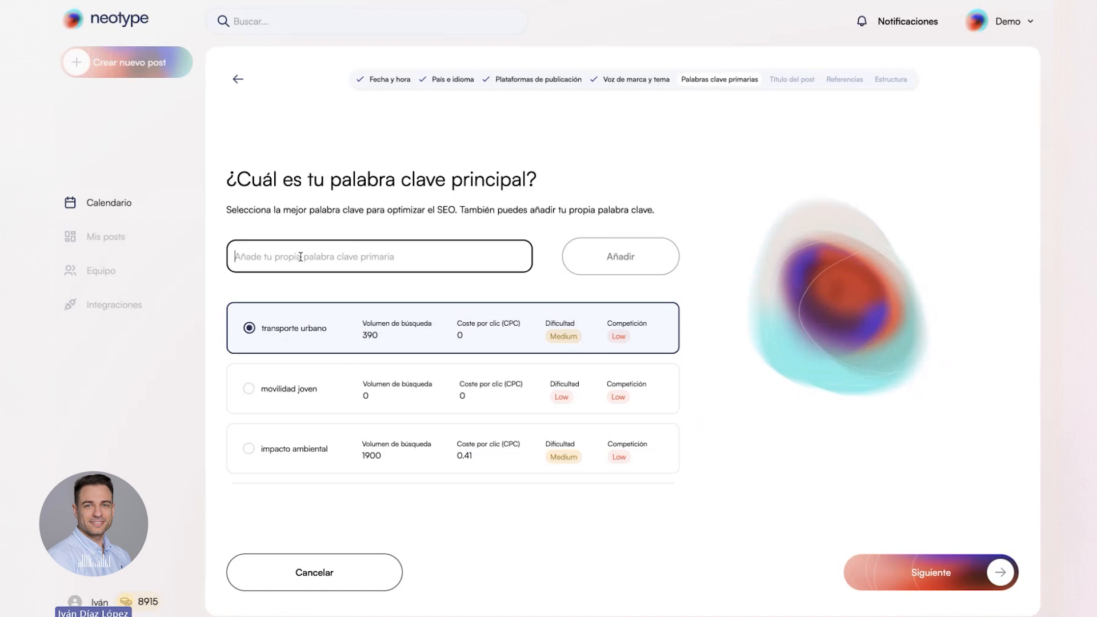
text(transporte)
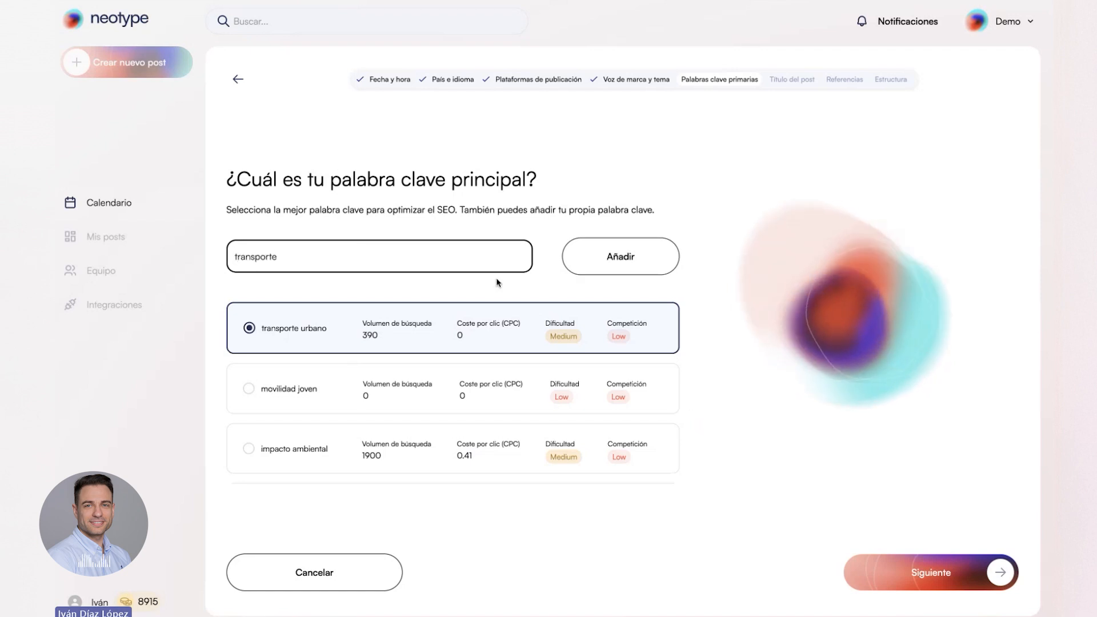
click(626, 261)
scroll(316, 333, down, 1)
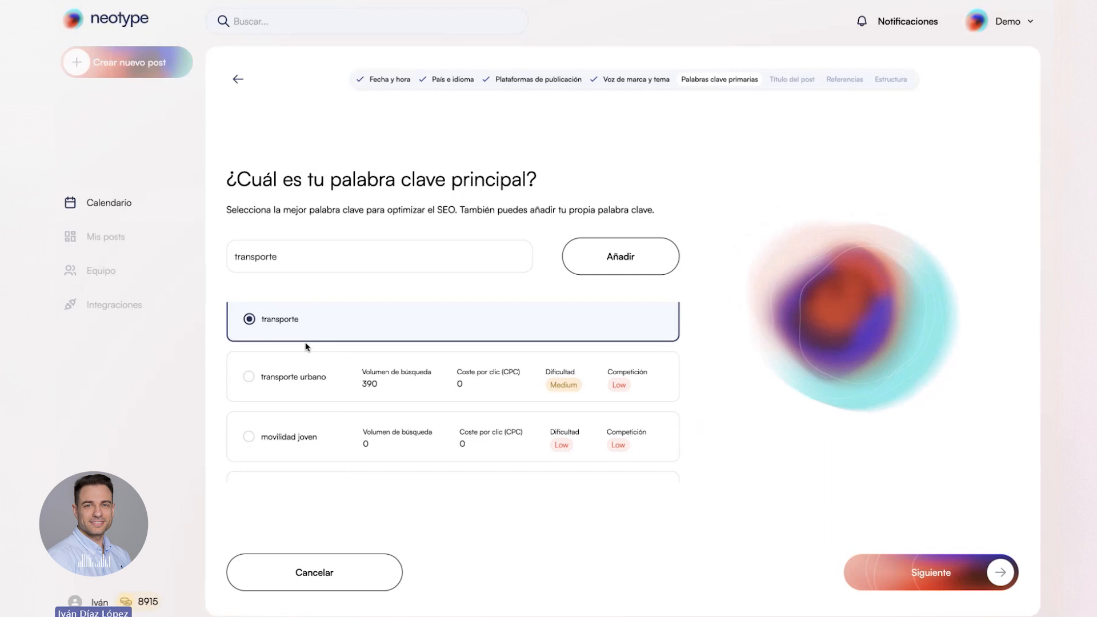
- Choose "transporte urbano" as the primary keyword and continue to the post title stage
click(366, 388)
scroll(369, 393, up, 1)
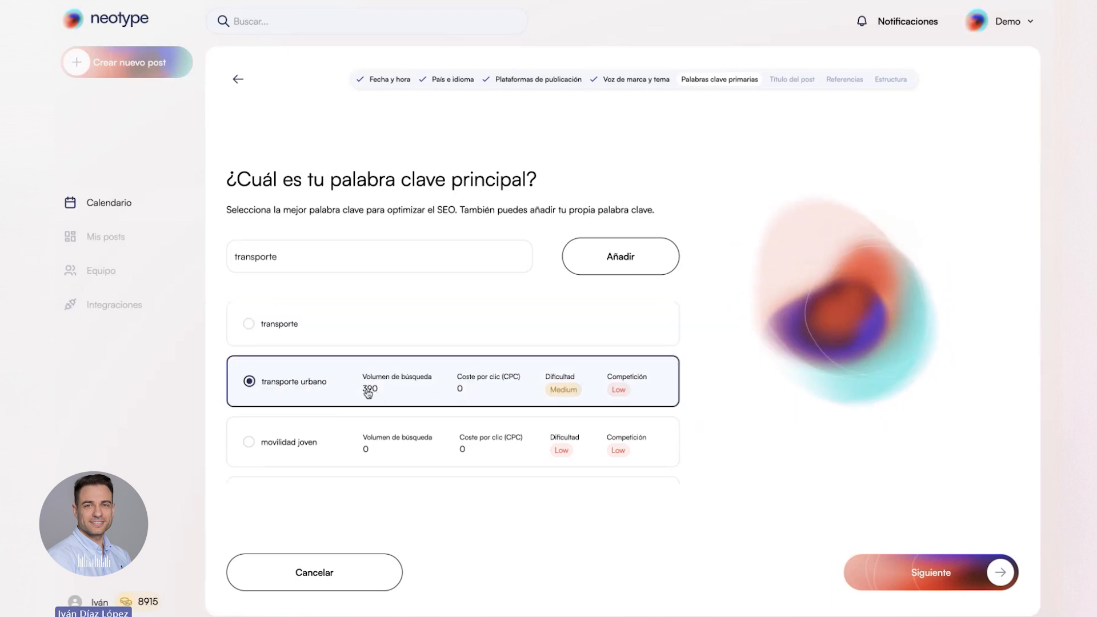
click(1000, 572)
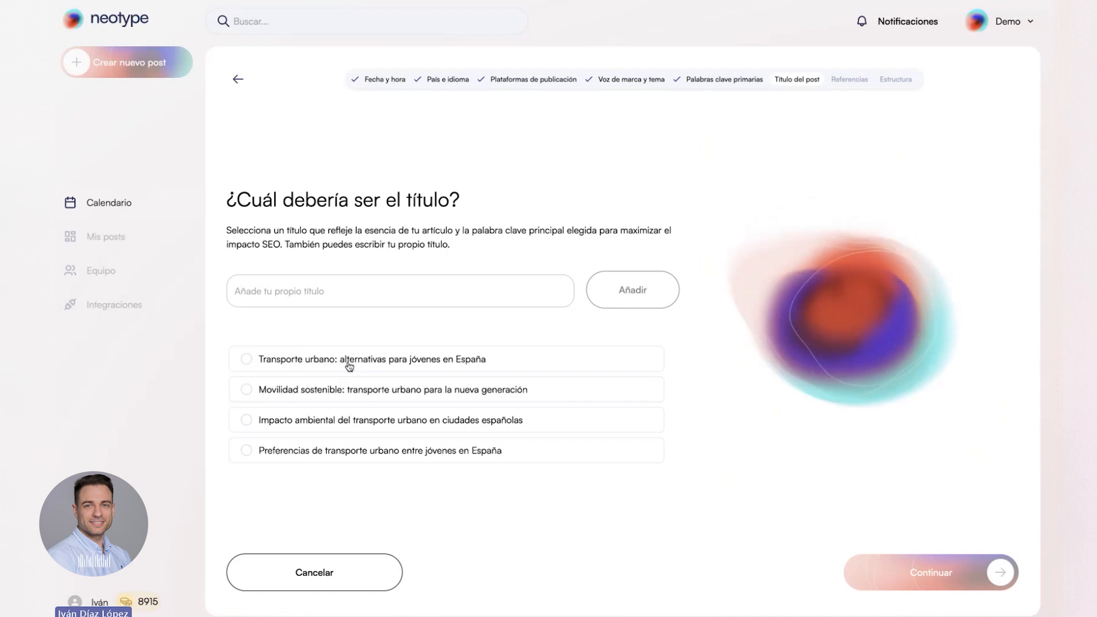
- Choose the suggested title "Transporte urbano: alternativas para jóvenes en España" and look over the other title options
click(391, 367)
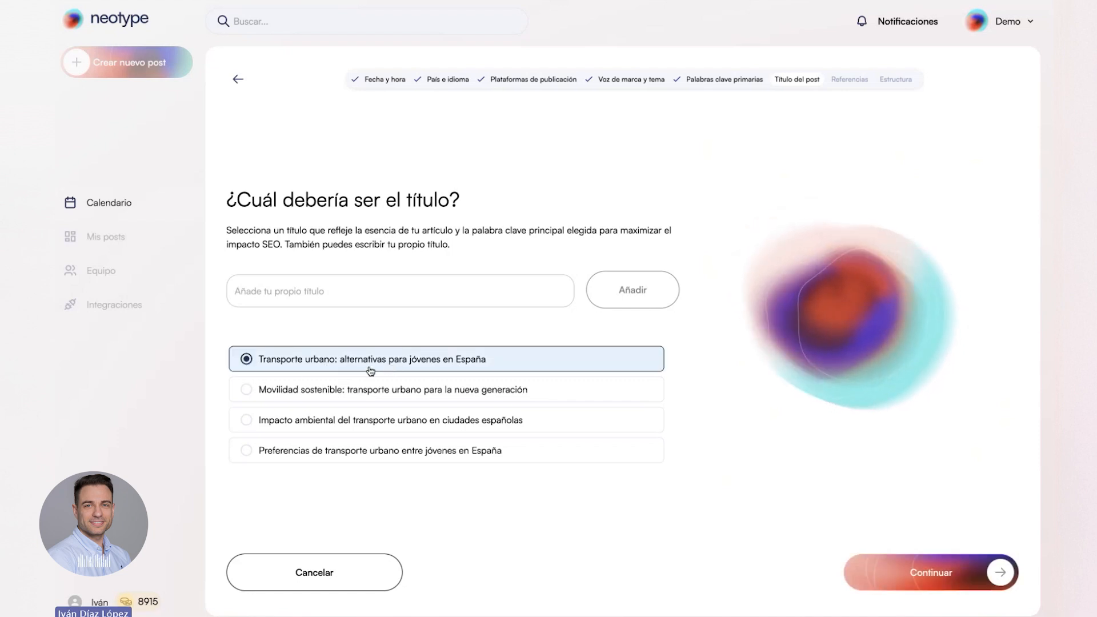
scroll(368, 430, down, 1)
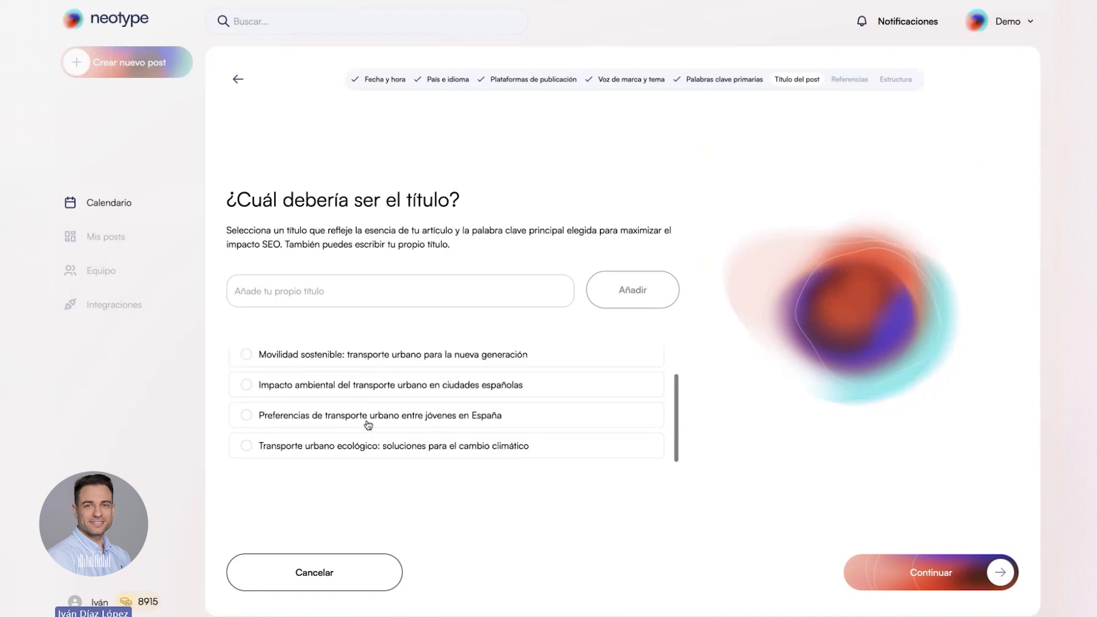
scroll(368, 430, up, 1)
click(323, 290)
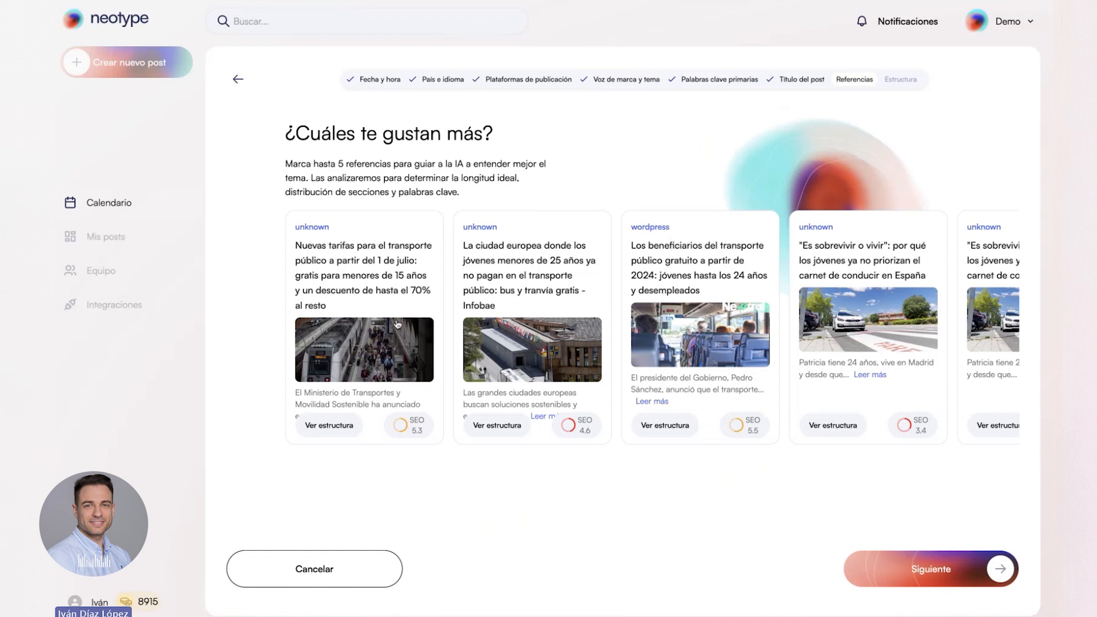
- Examine the heading structure of the first reference article, on new public transport fares, and return to its summary
click(353, 423)
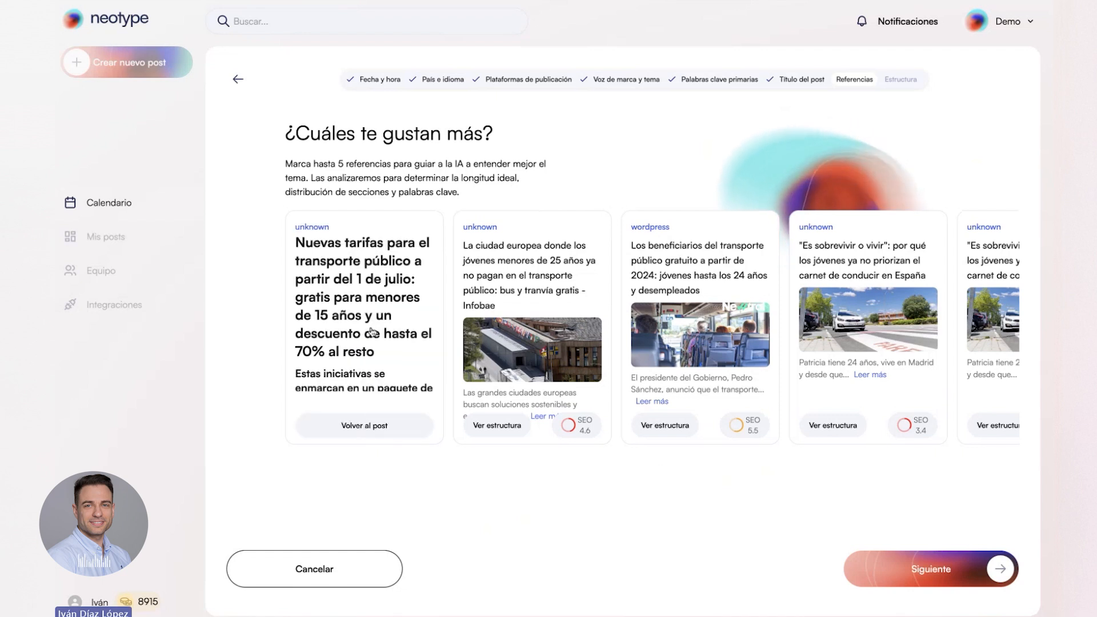
scroll(371, 332, down, 10)
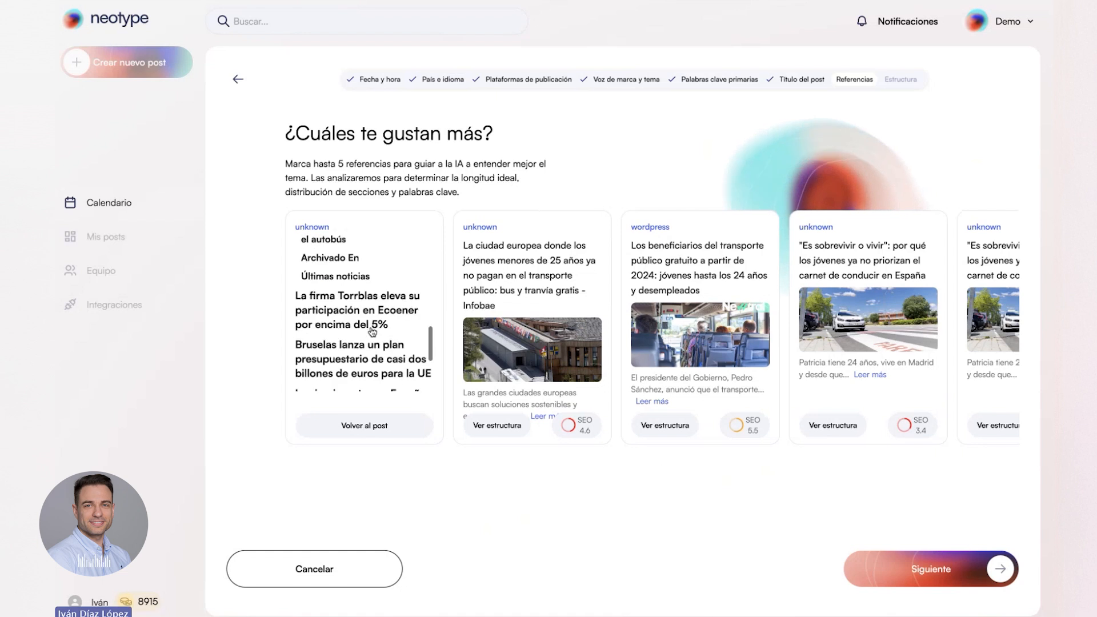
scroll(372, 332, down, 3)
click(352, 425)
- Examine the SEO score breakdown of the first reference article, covering content analysis and page optimization, and close it
click(410, 423)
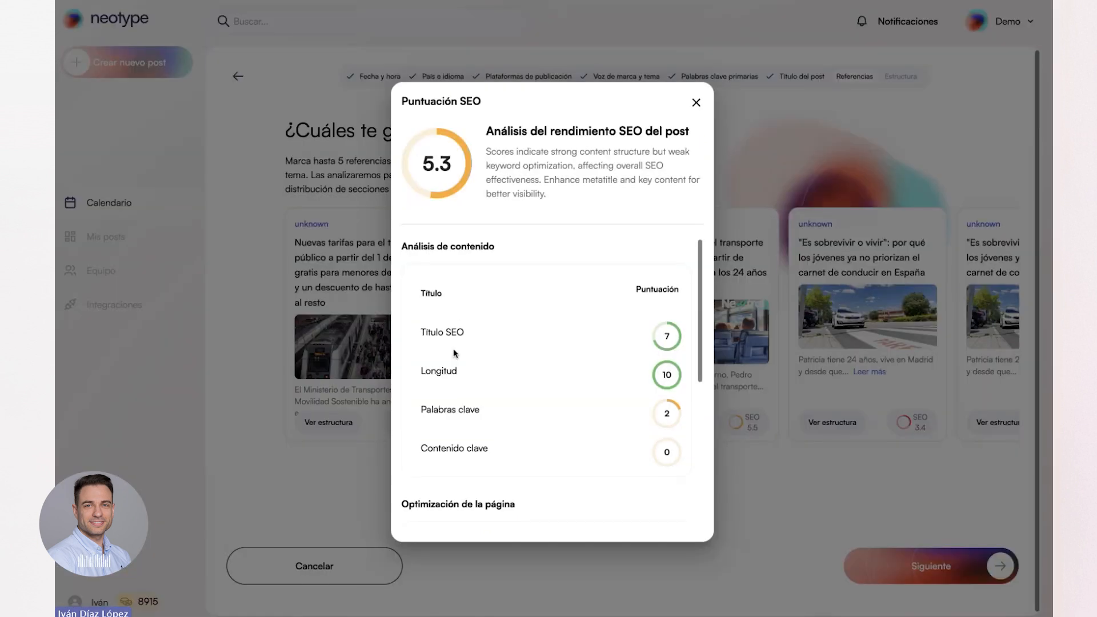
scroll(636, 359, down, 5)
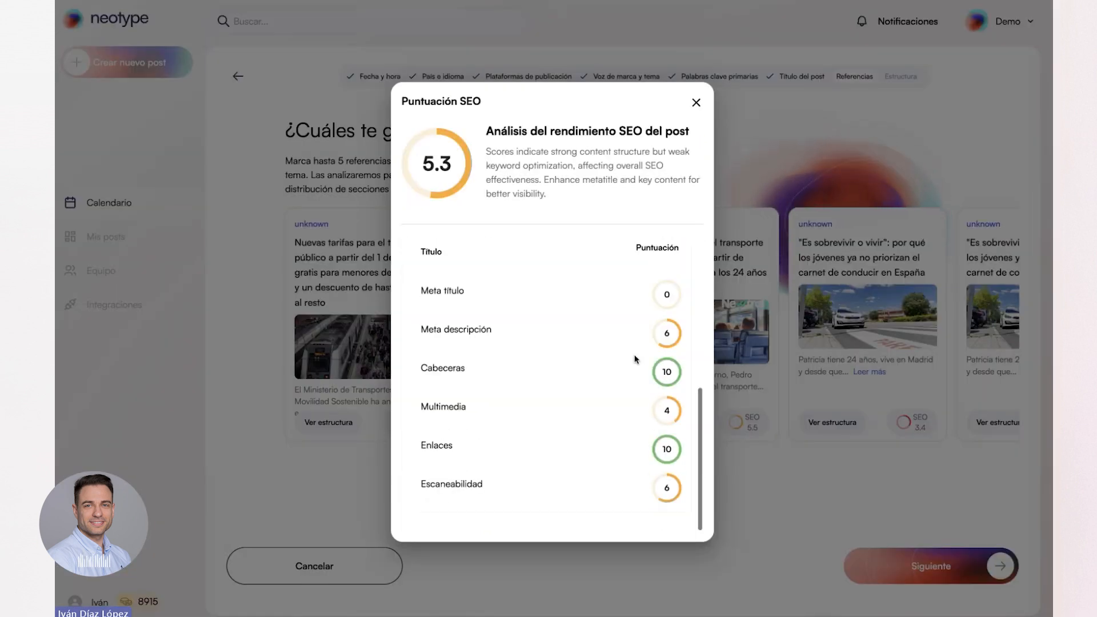
scroll(593, 313, up, 6)
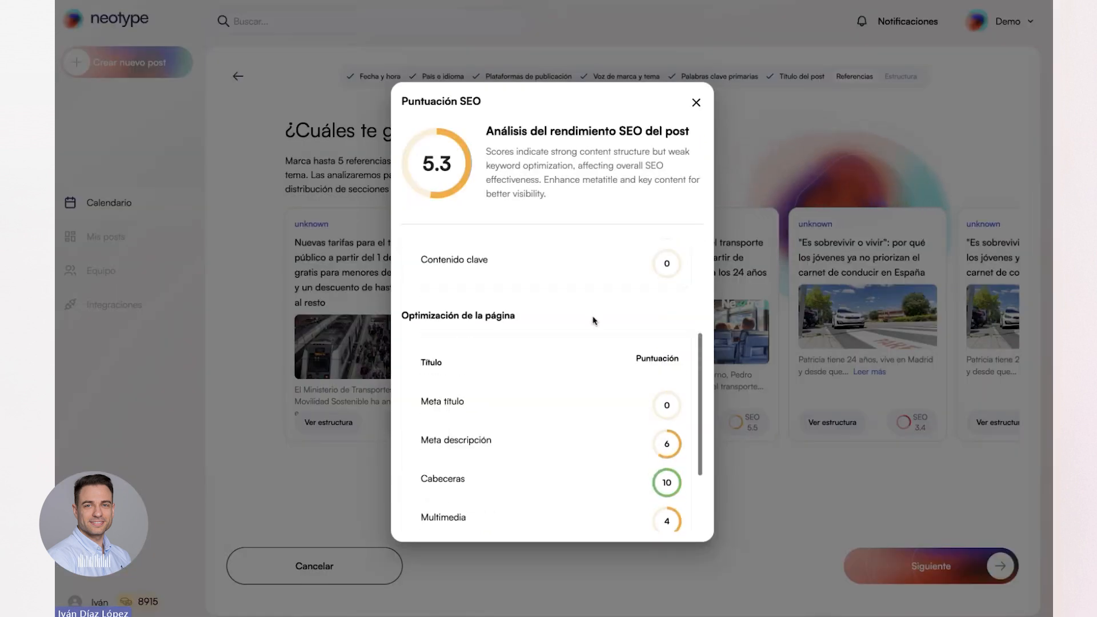
click(697, 103)
- Try marking the first three articles as references, and clear all of those selections again
click(396, 235)
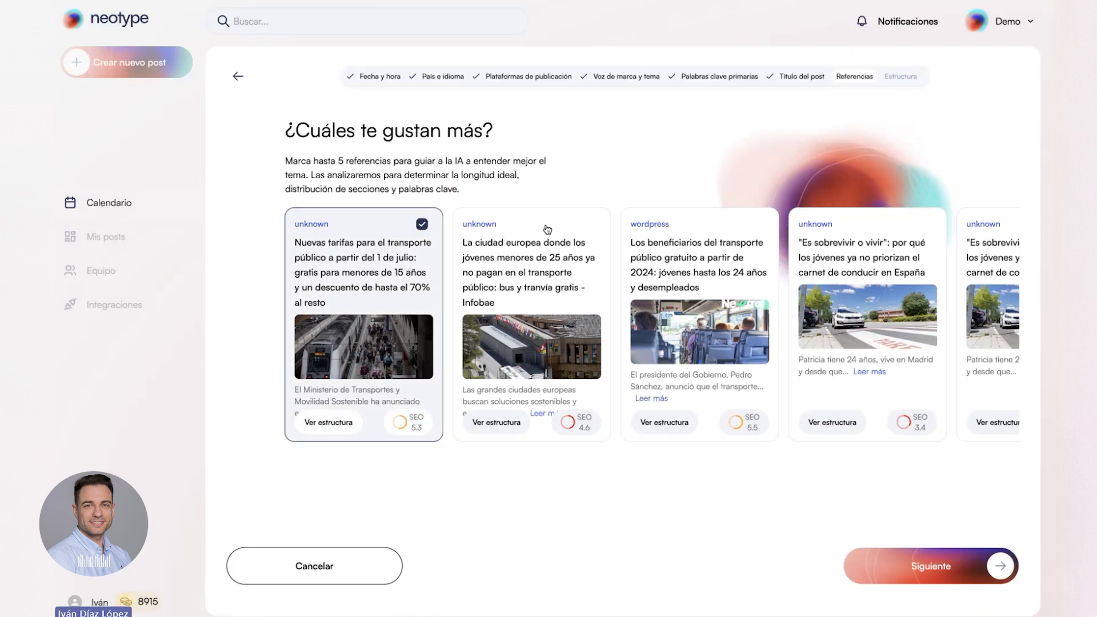
click(547, 229)
click(700, 227)
click(700, 227)
click(548, 231)
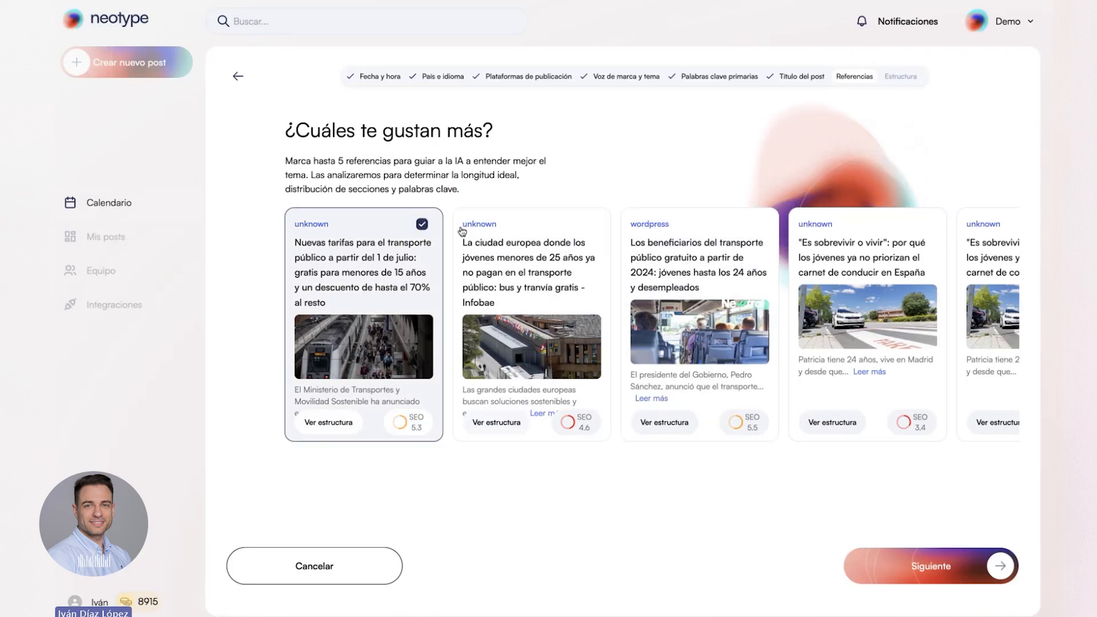
click(373, 232)
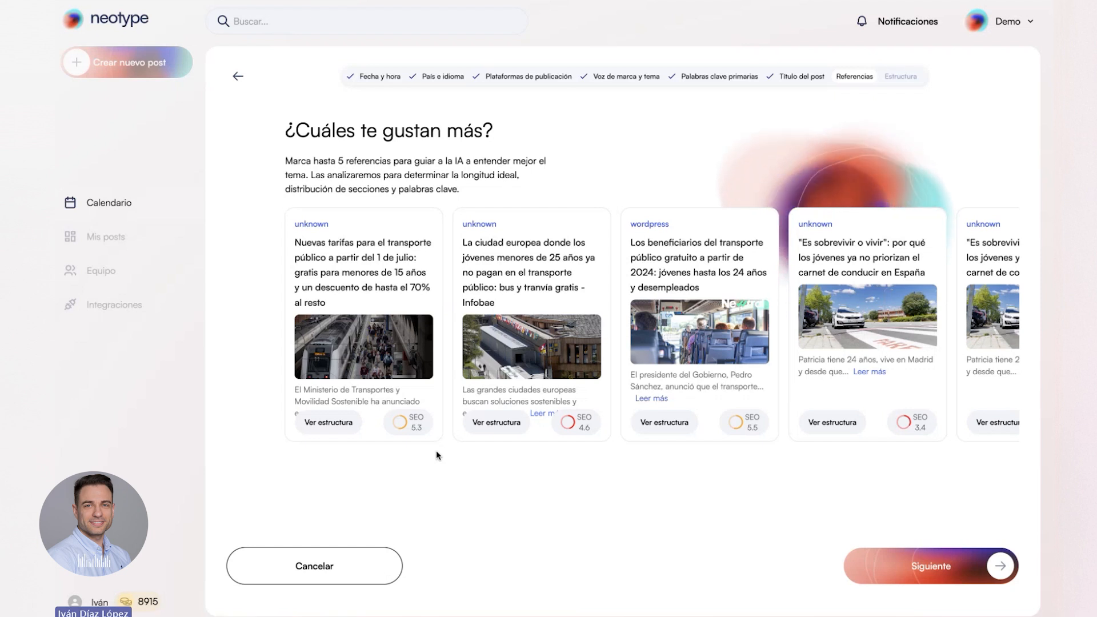
- Look through the remaining reference articles and continue to the structure stage without marking any reference
scroll(559, 427, right, 3)
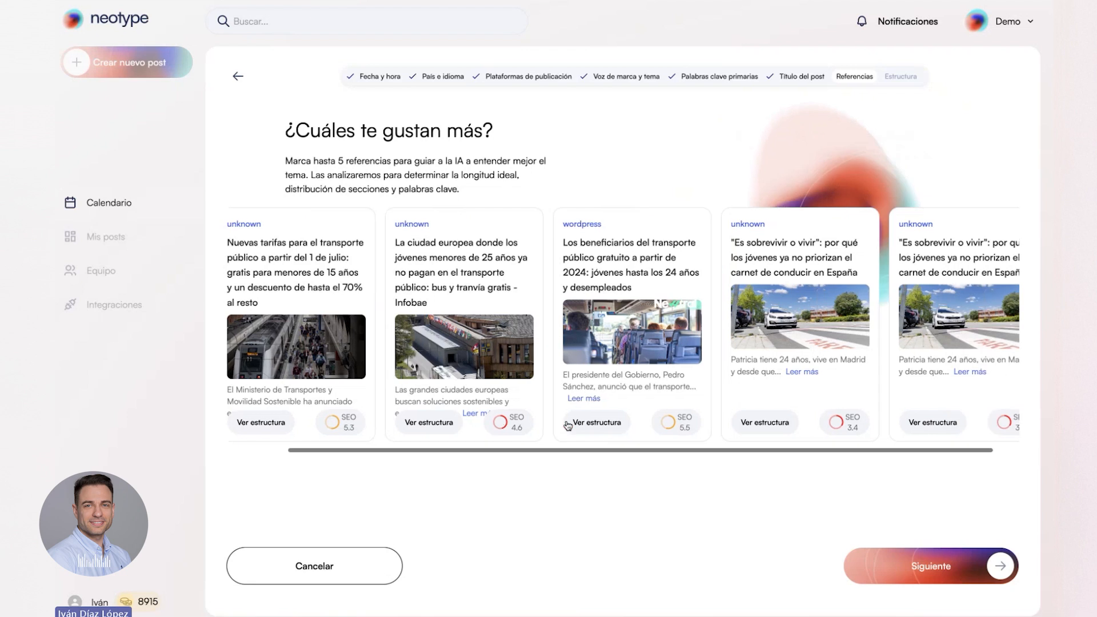
scroll(565, 422, left, 3)
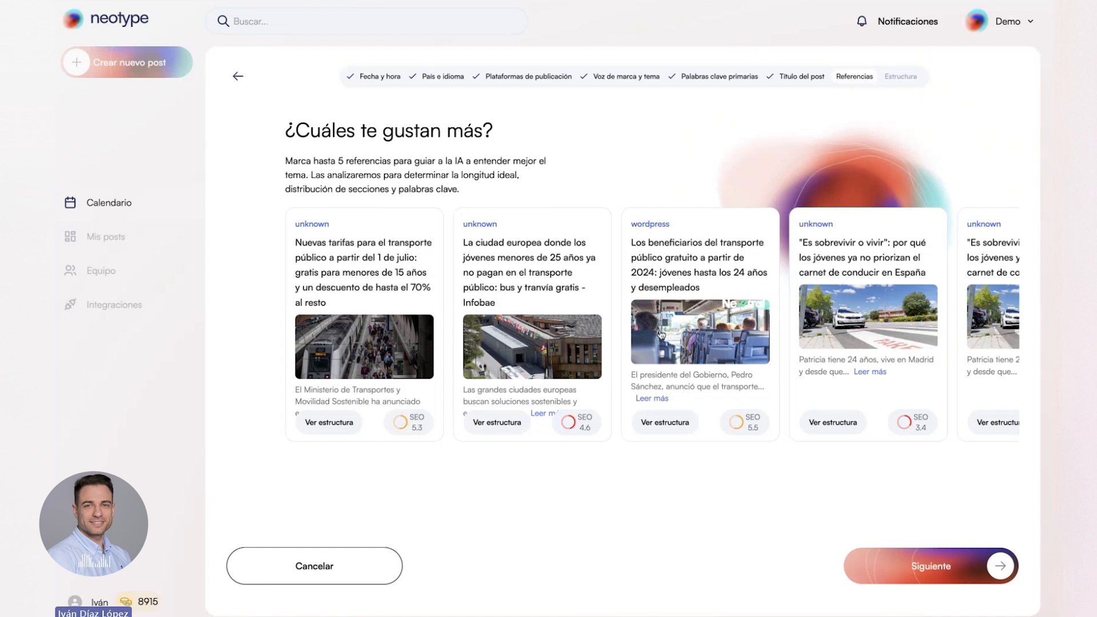
click(903, 565)
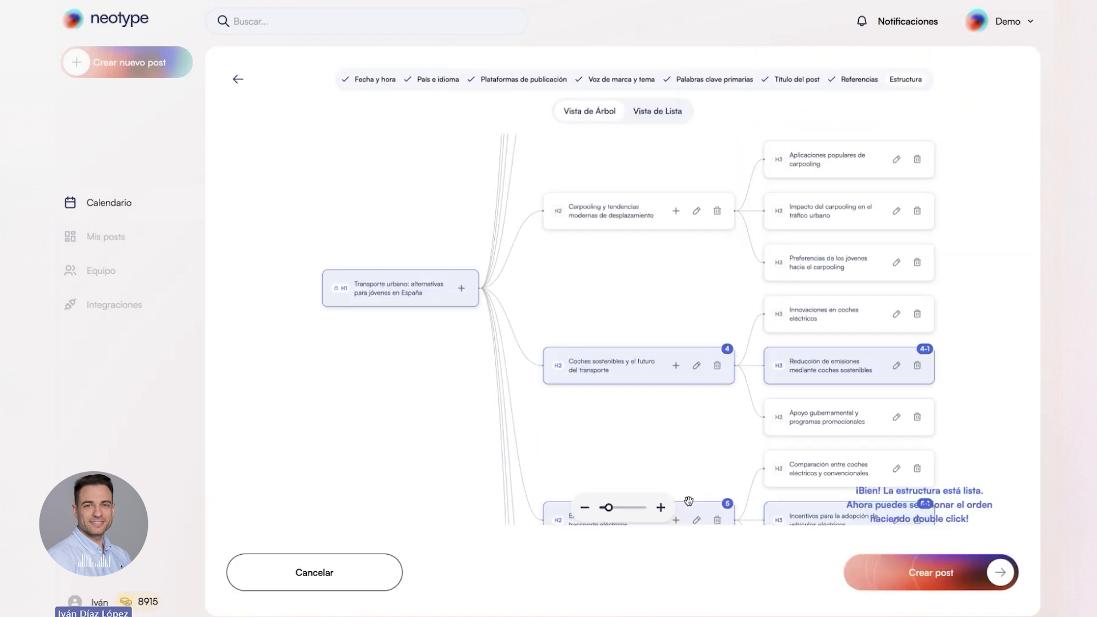
- Examine the proposed H1, H2 and H3 headings in the structure tree, including which sections are selected and their numbering
scroll(642, 303, down, 3)
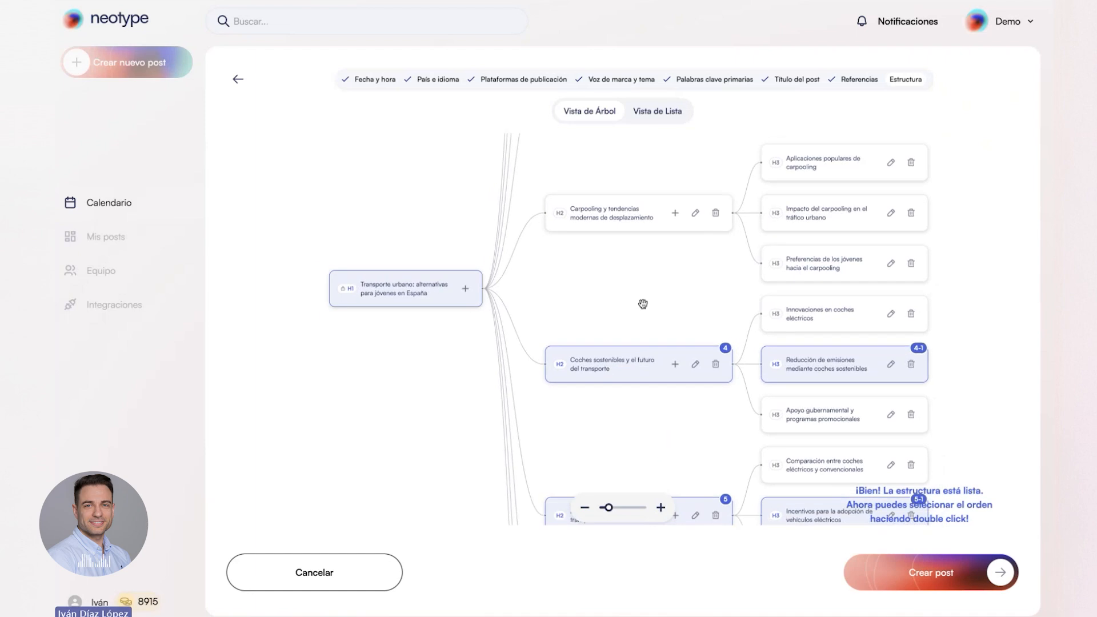
scroll(642, 303, down, 2)
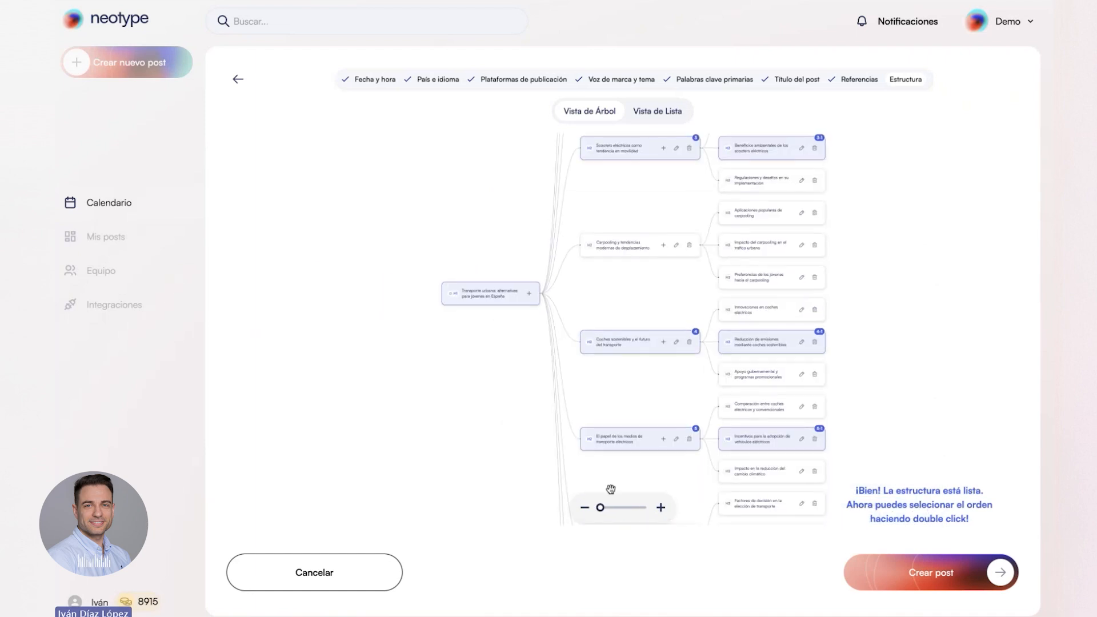
drag(617, 323, 619, 472)
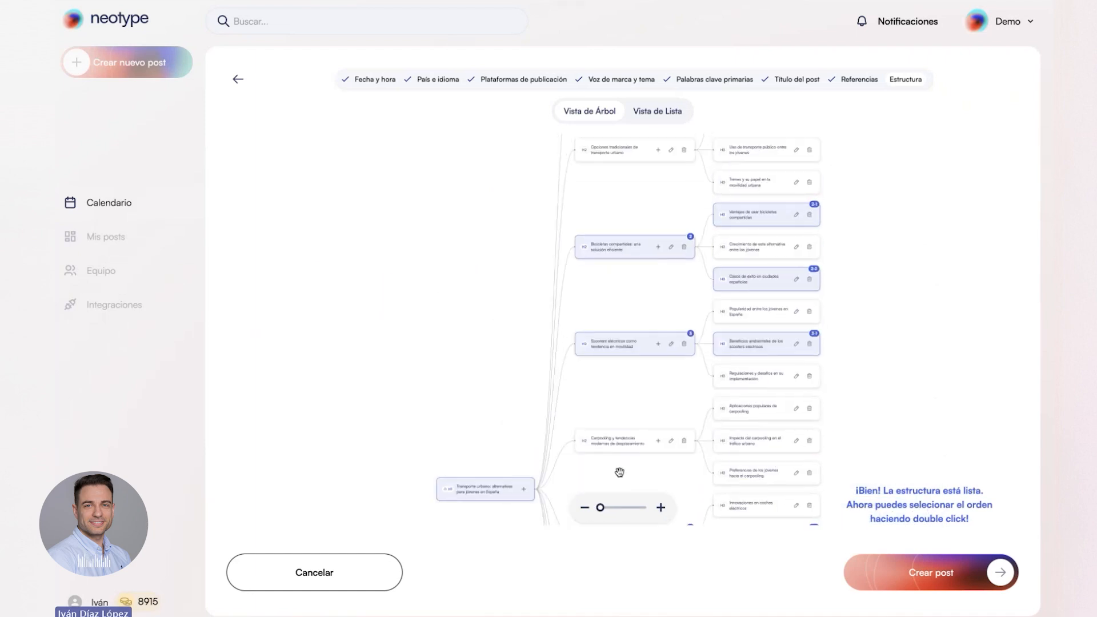
mouse_move(629, 300)
mouse_down()
mouse_move(627, 448)
mouse_move(636, 271)
mouse_up()
drag(514, 381, 546, 255)
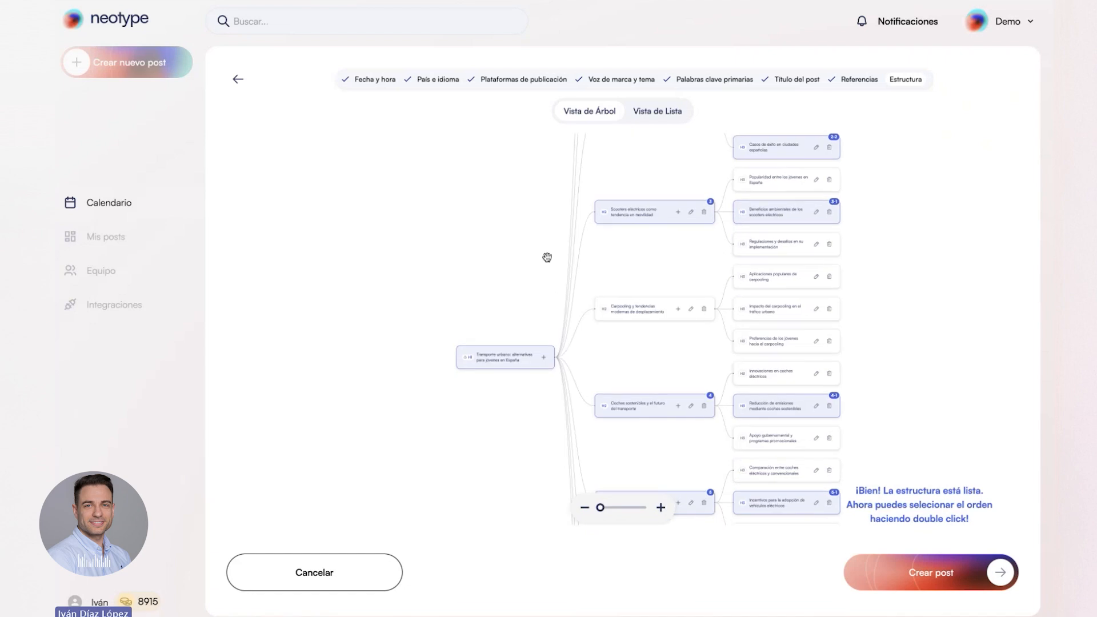
scroll(542, 354, up, 5)
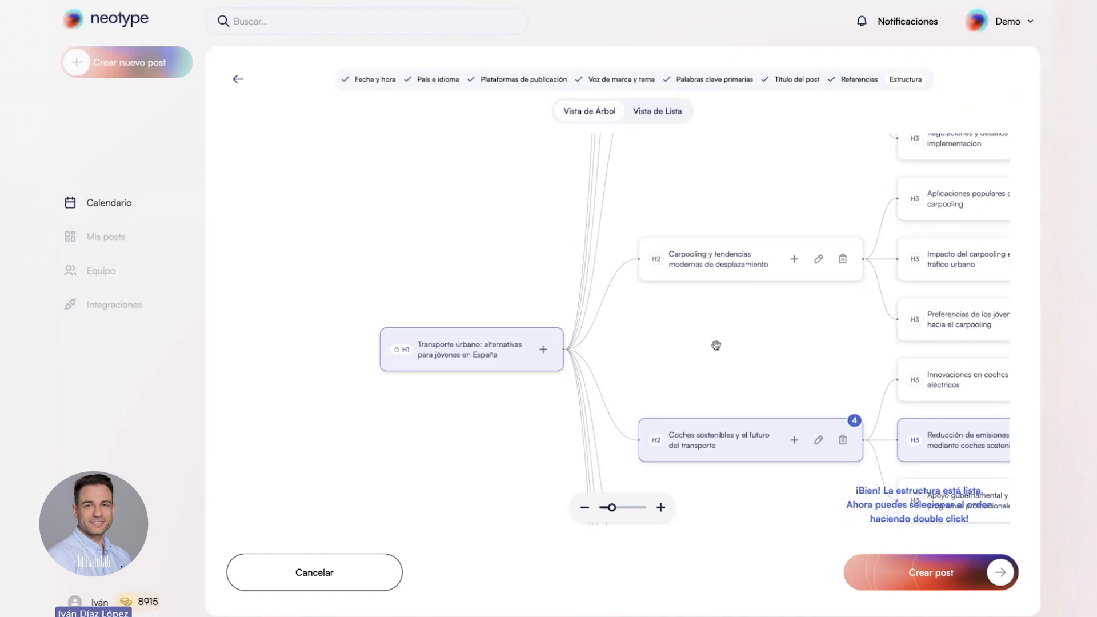
drag(715, 345, 566, 337)
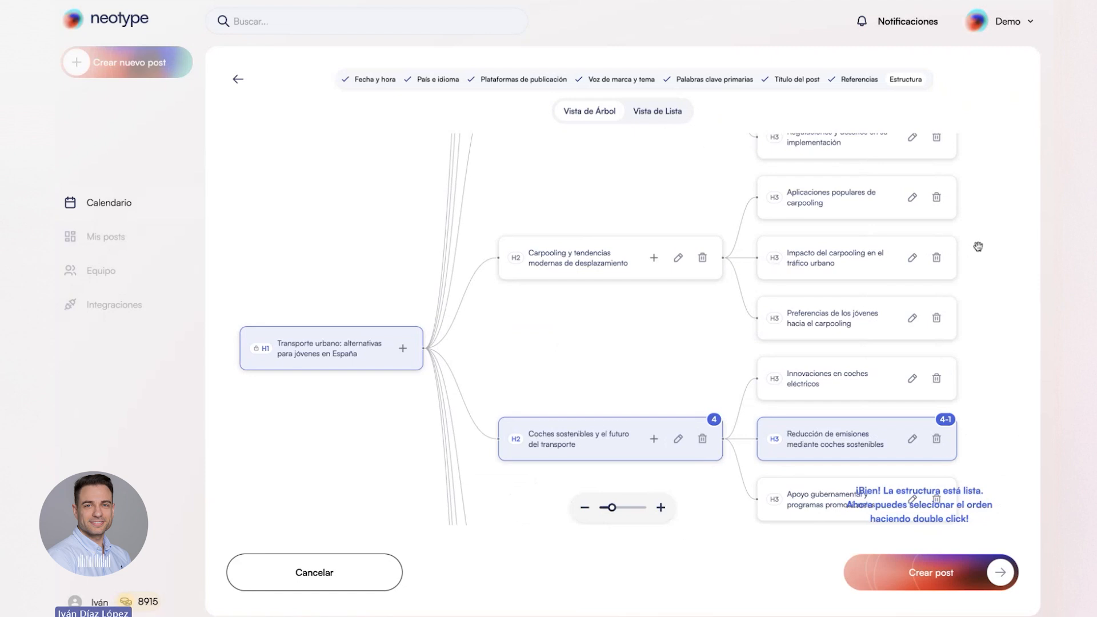
drag(977, 255, 874, 255)
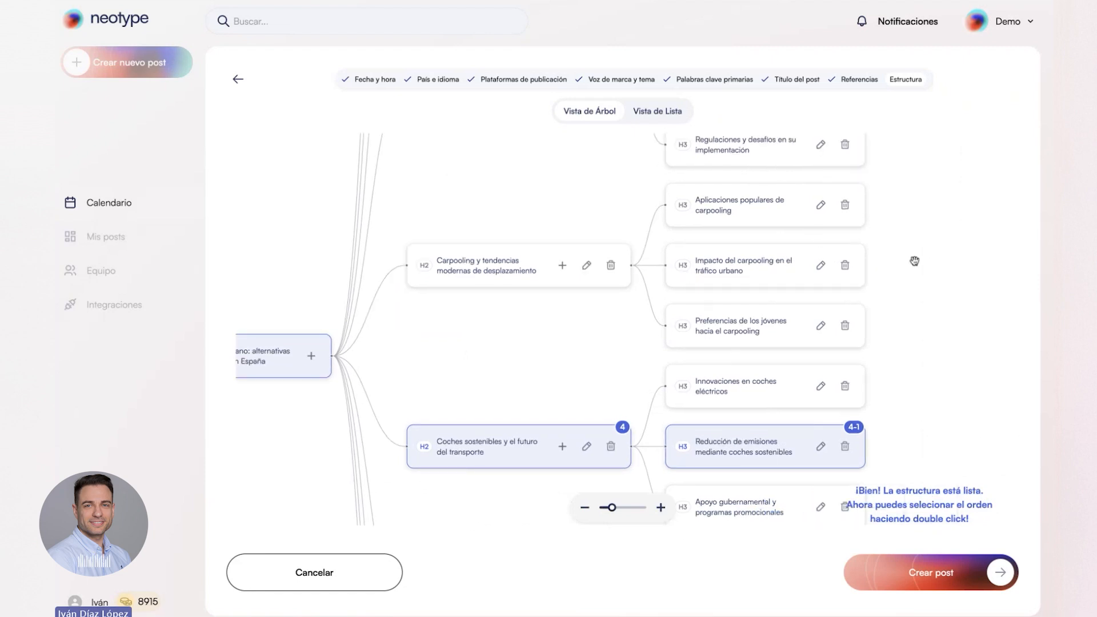
drag(508, 193, 595, 375)
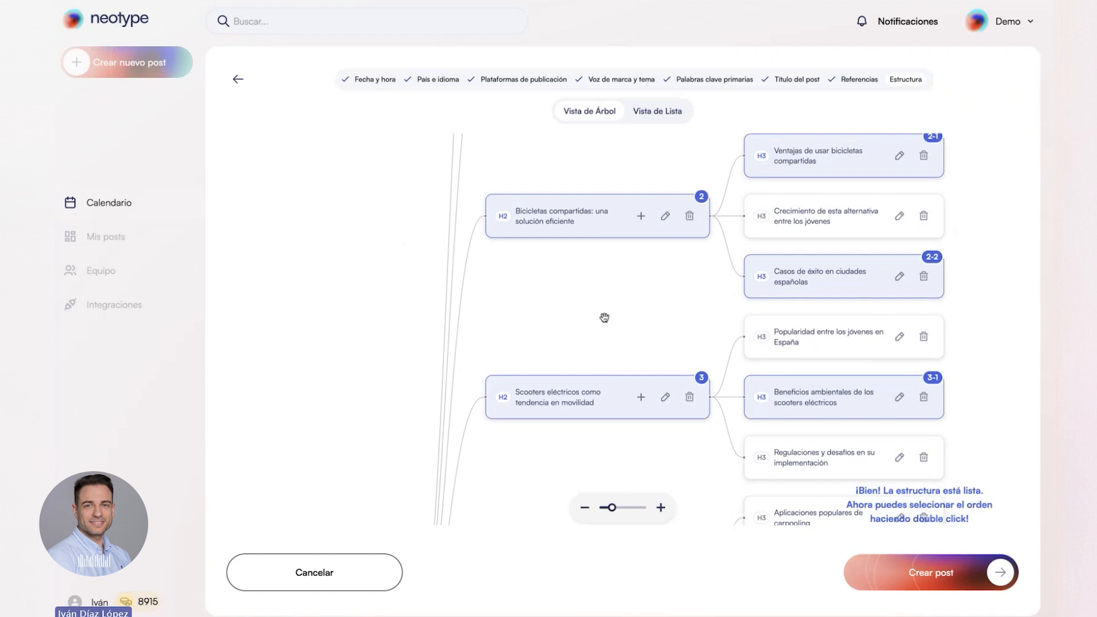
drag(604, 316, 502, 516)
drag(524, 328, 518, 529)
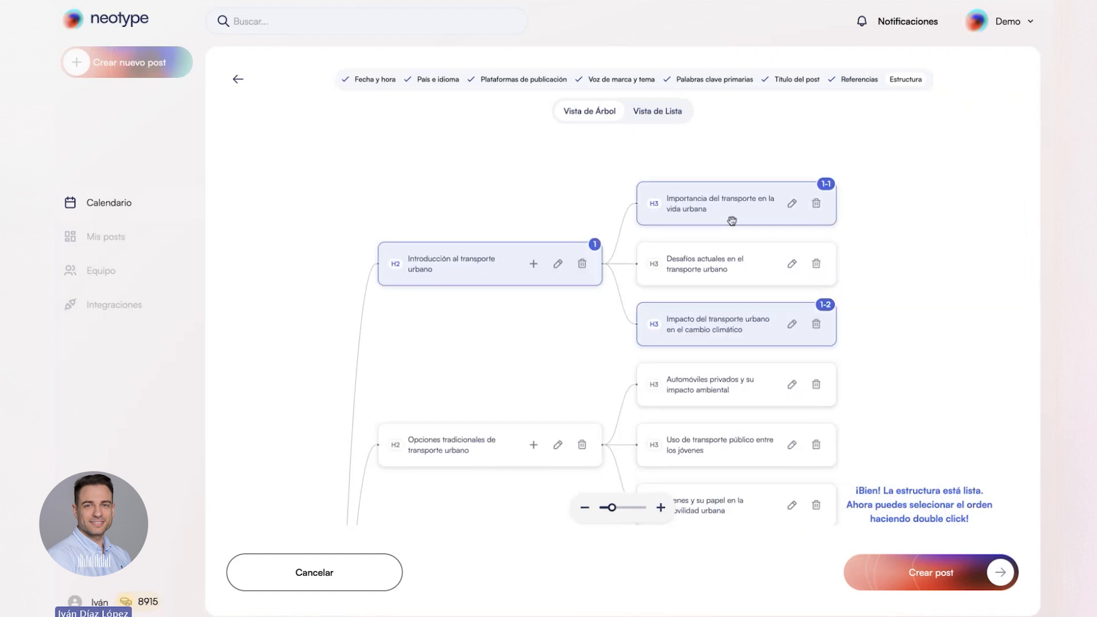
- Try including the headings "Desafíos actuales en el transporte urbano" and "Opciones tradicionales de transporte urbano" in the post order, and deselect both again
double_click(755, 267)
double_click(755, 267)
drag(513, 389, 516, 273)
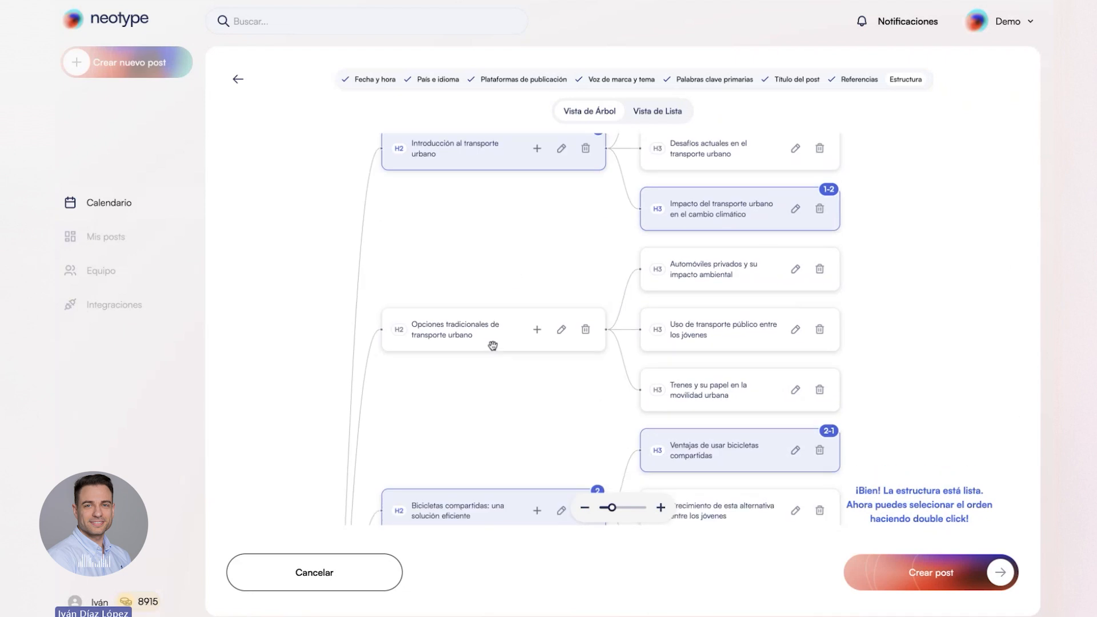
double_click(500, 345)
drag(499, 345, 462, 429)
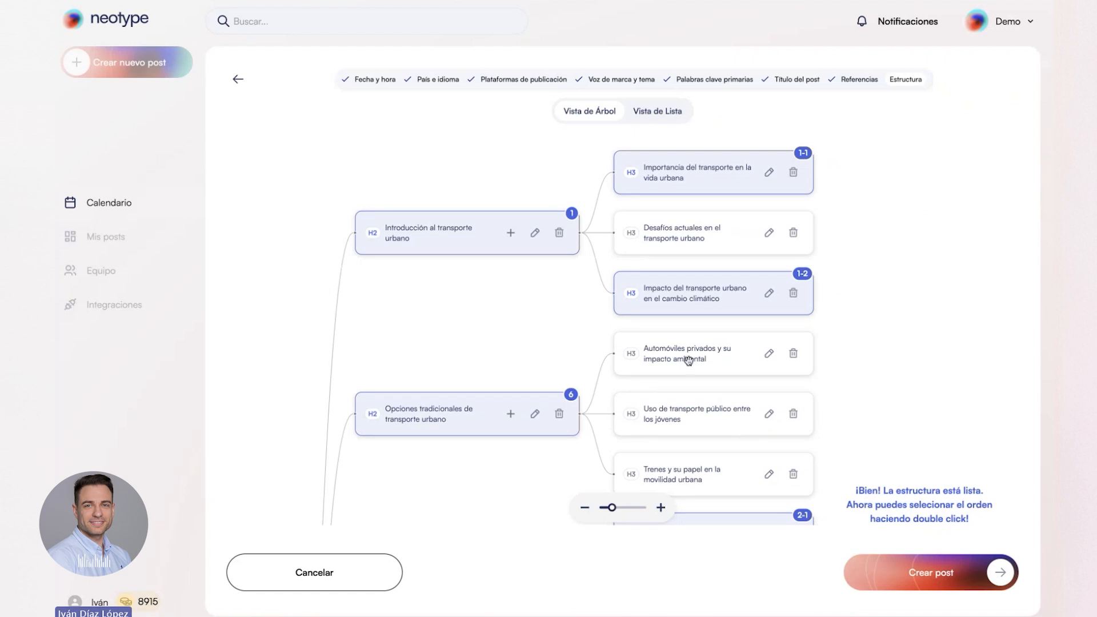
double_click(472, 429)
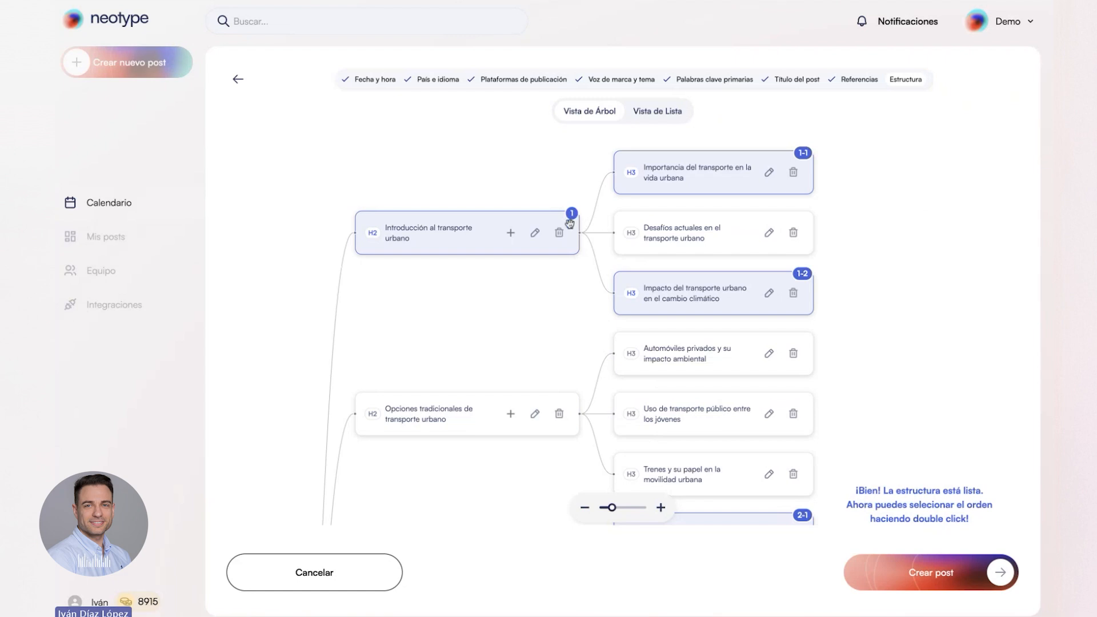
drag(514, 296, 541, 111)
scroll(580, 293, up, 5)
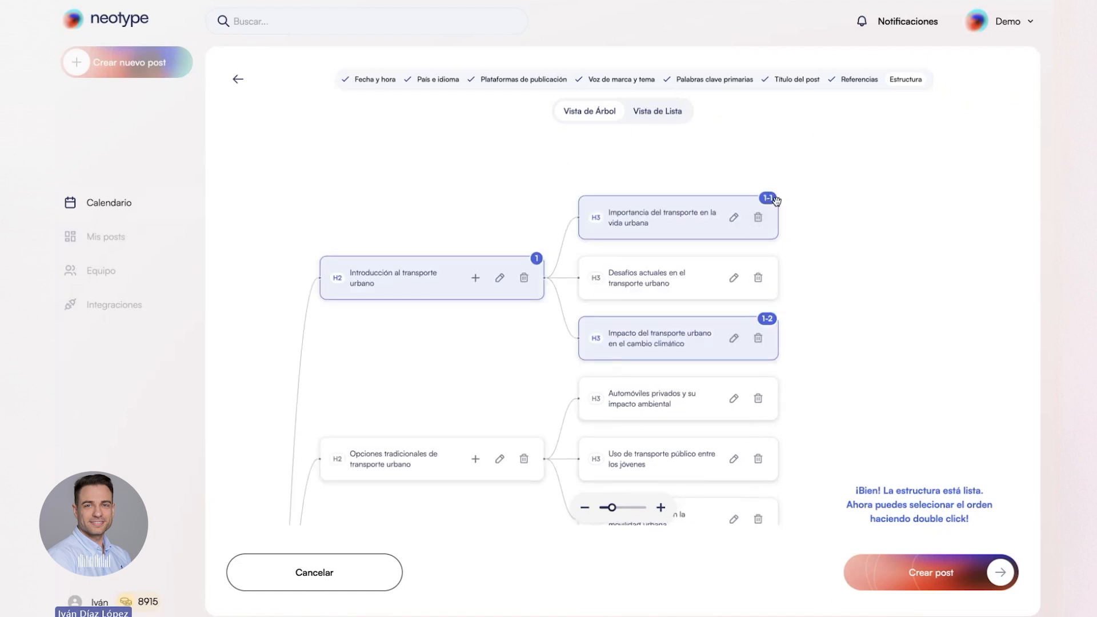
- Try changing the order of the H3 headings under "Introducción al transporte urbano" and including "Opciones tradicionales de transporte urbano", and restore the original selection
drag(472, 370, 487, 320)
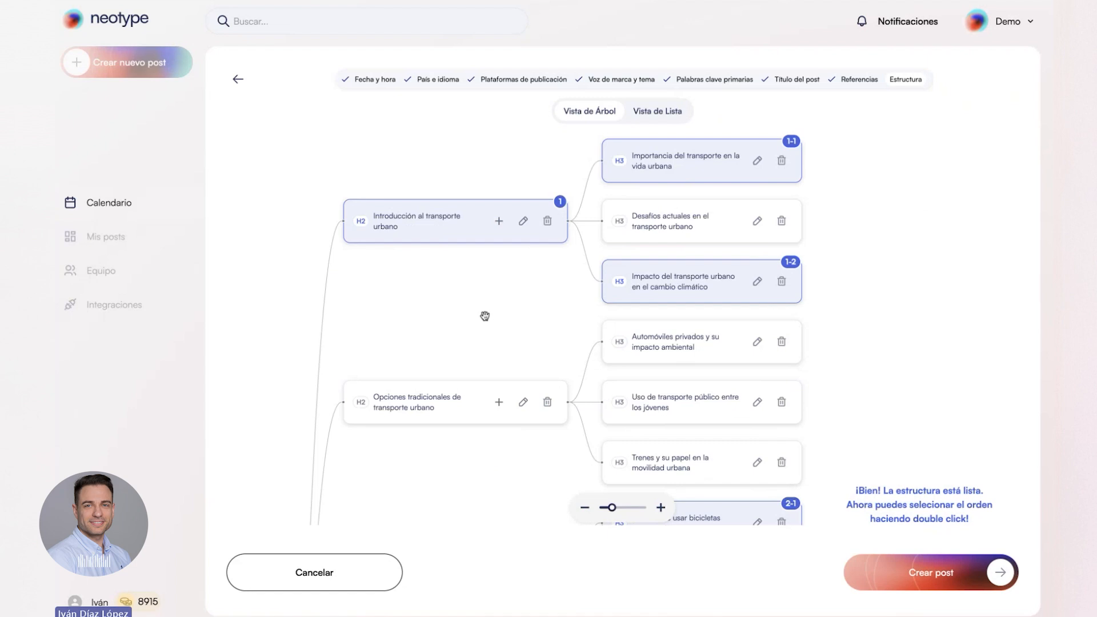
double_click(715, 223)
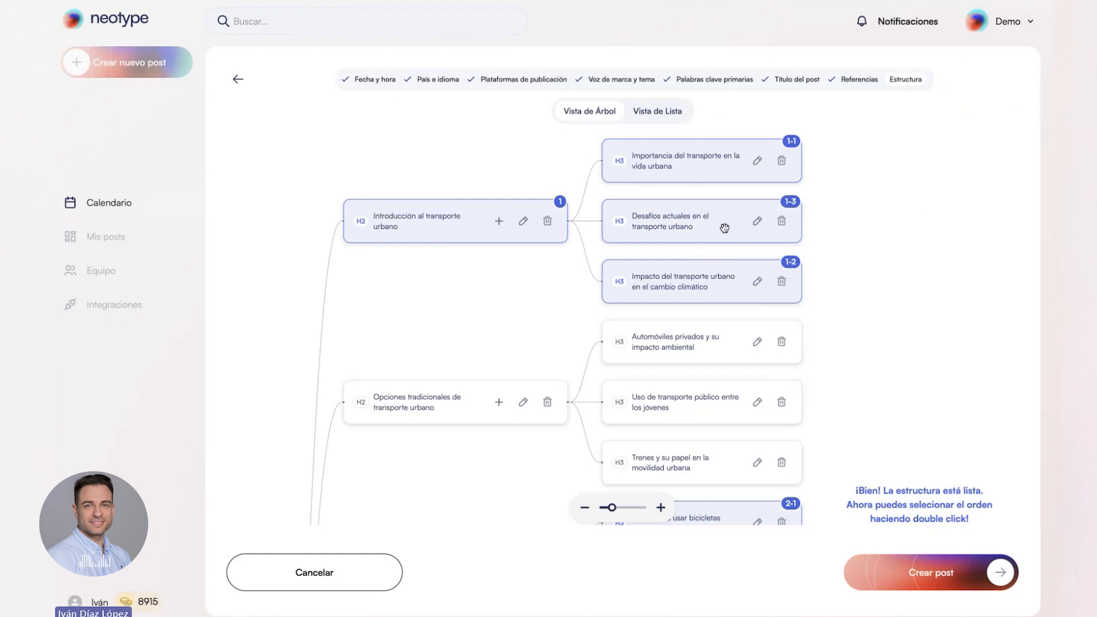
double_click(731, 294)
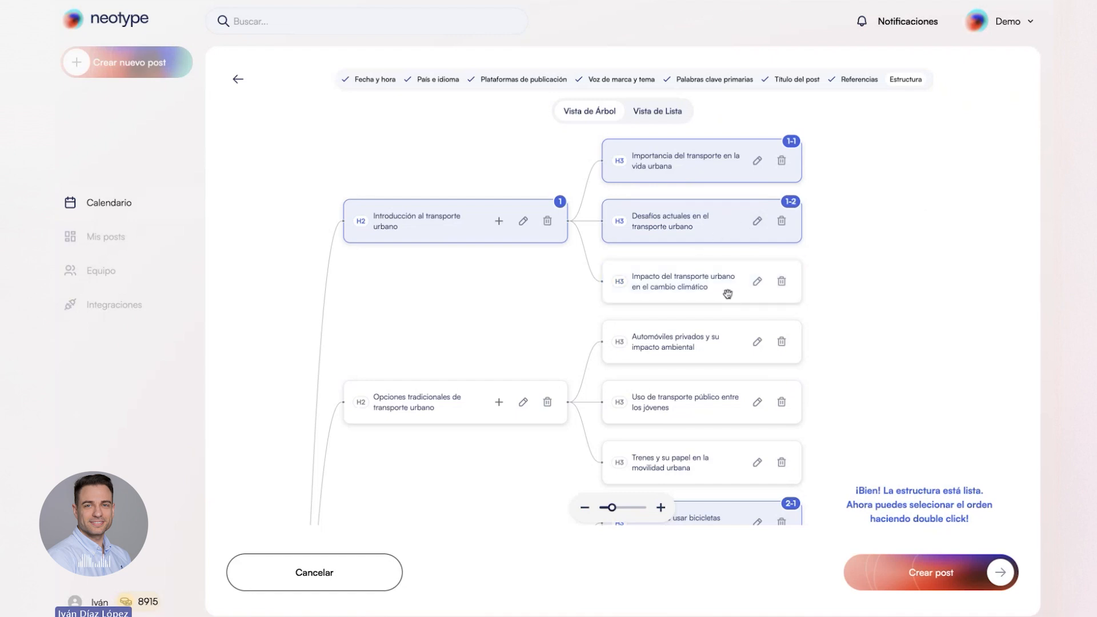
double_click(727, 294)
double_click(725, 235)
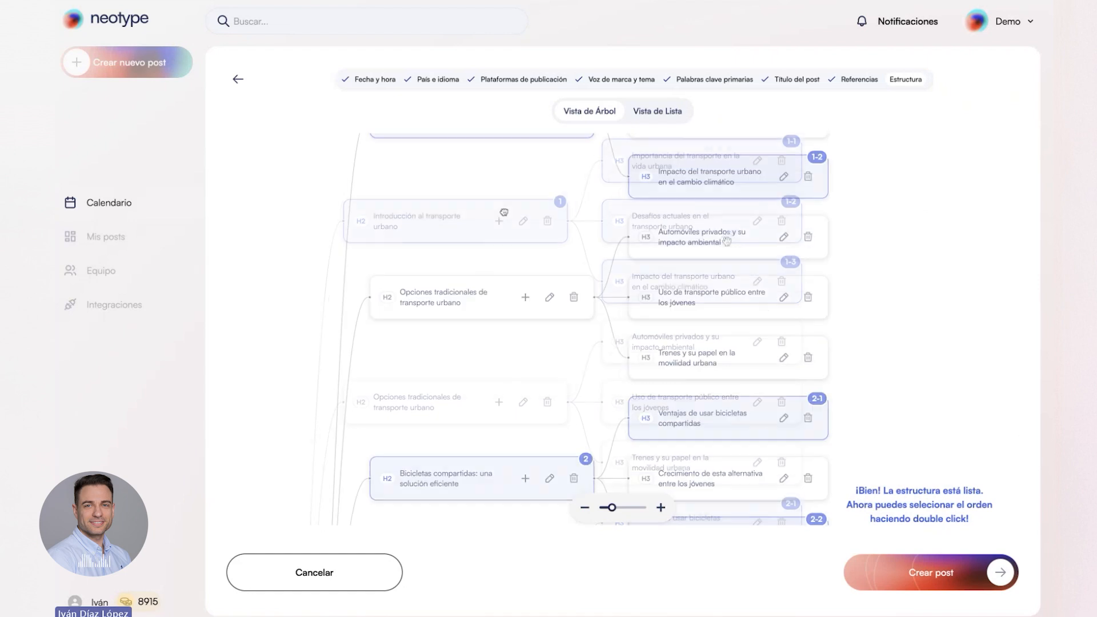
double_click(497, 311)
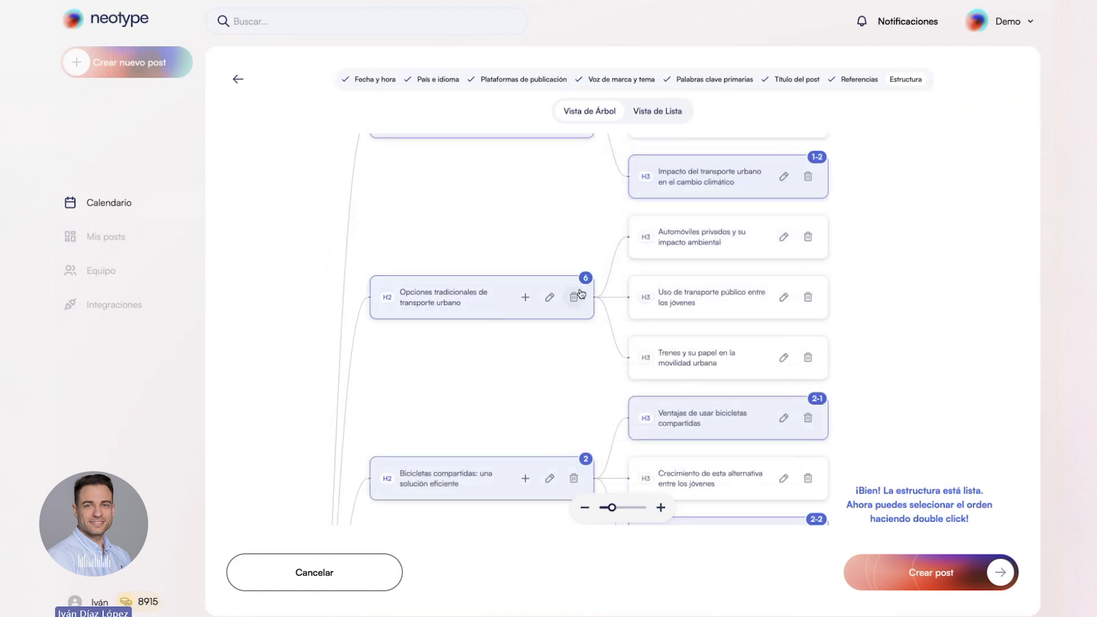
double_click(496, 307)
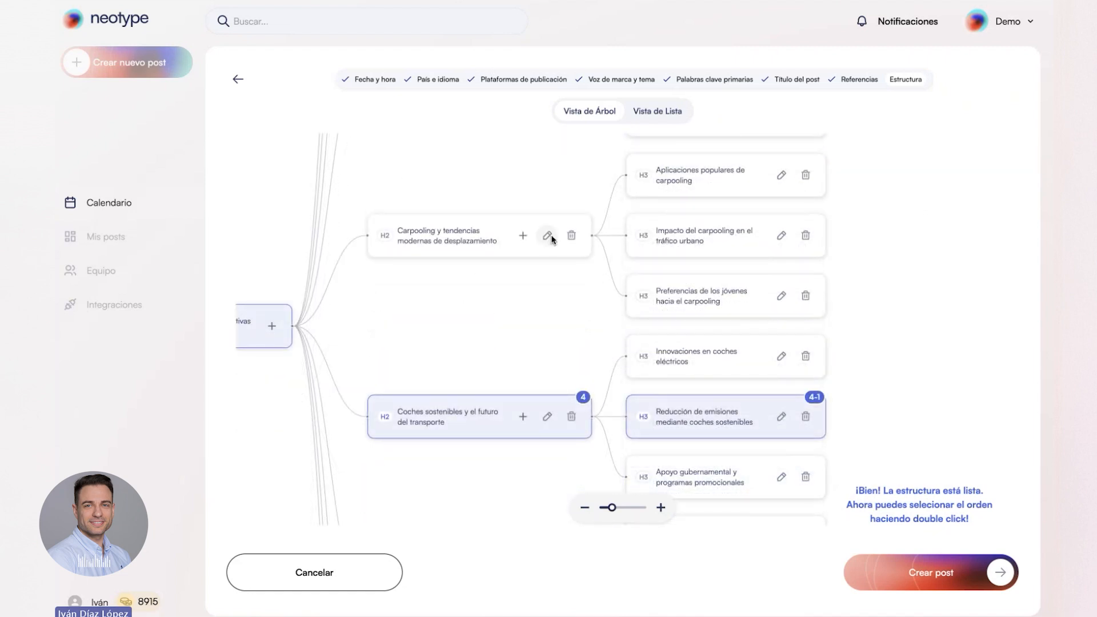
- Open the text of "Carpooling y tendencias modernas de desplazamiento" for editing and a blank H3 beneath it, cancelling both
click(549, 239)
click(419, 366)
click(522, 236)
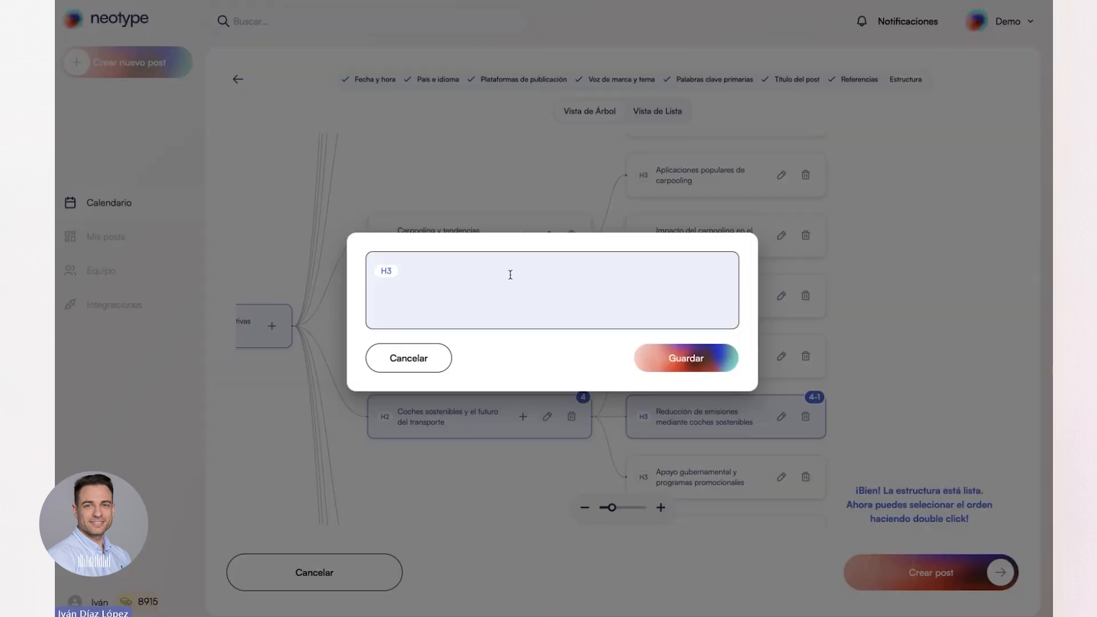
click(446, 357)
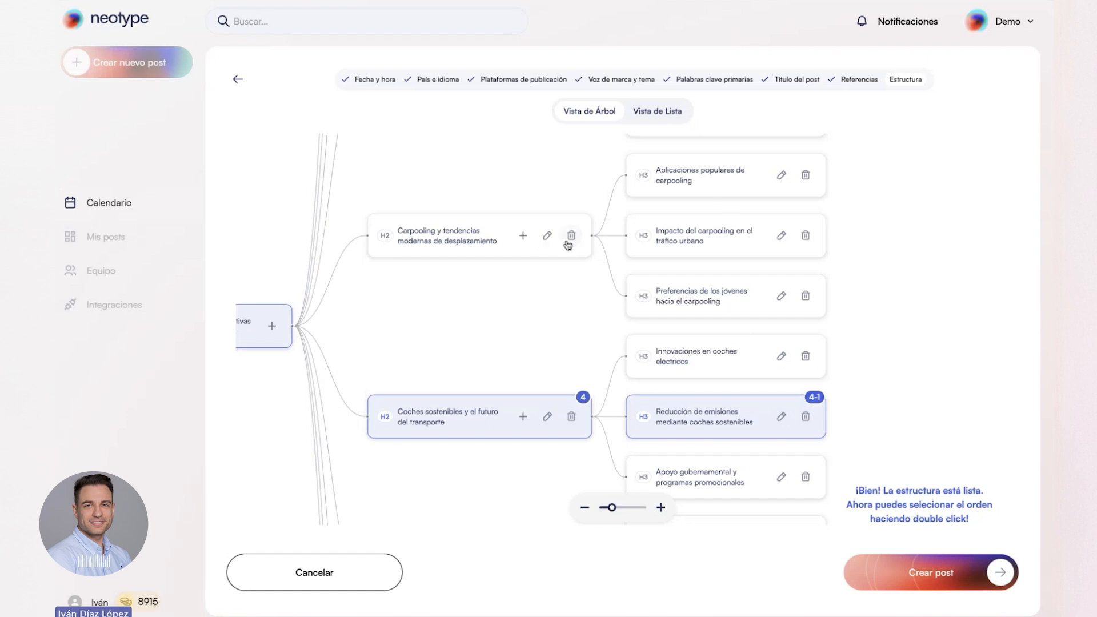
- Open a blank H2 under the main H1 heading in the structure tree and cancel it
drag(357, 295, 521, 298)
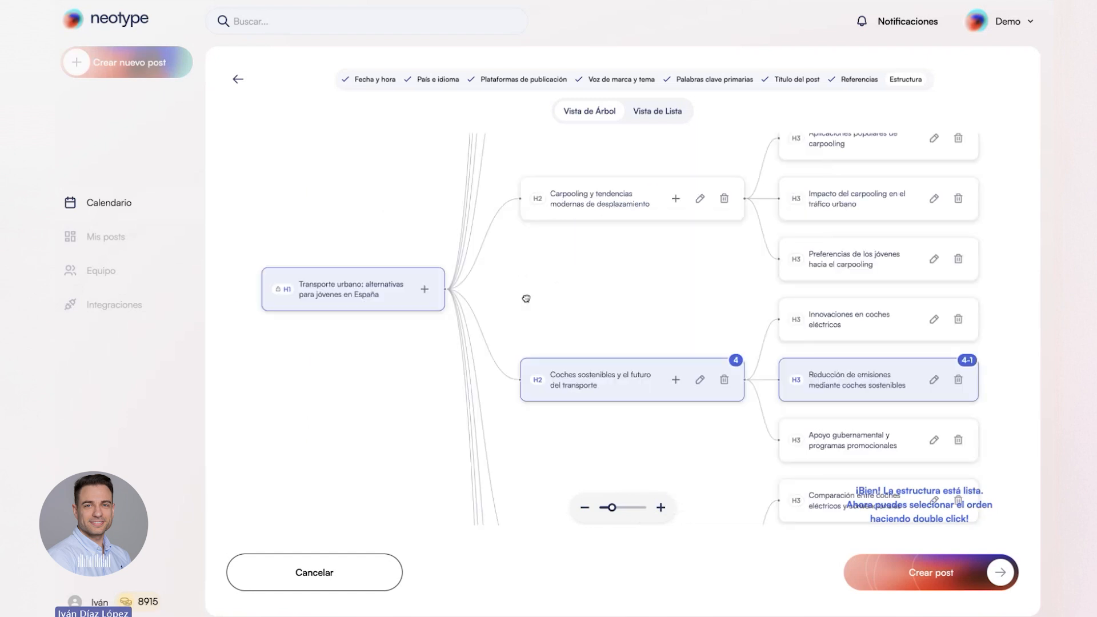
click(445, 289)
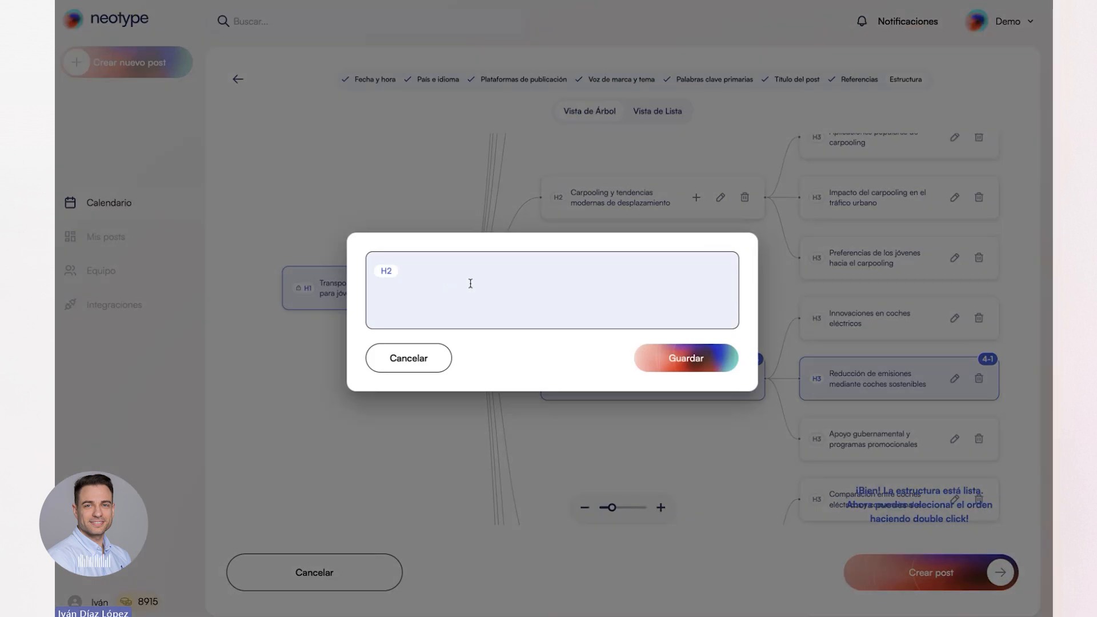
click(427, 360)
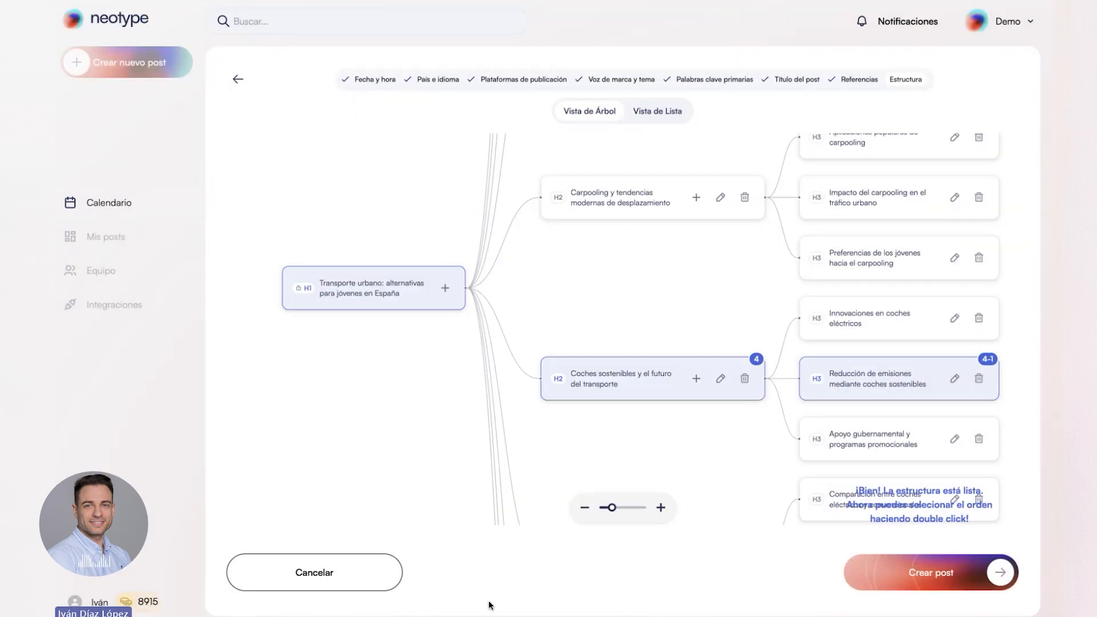
- Show the post structure as a list and review all selected headings in order
drag(573, 326, 514, 341)
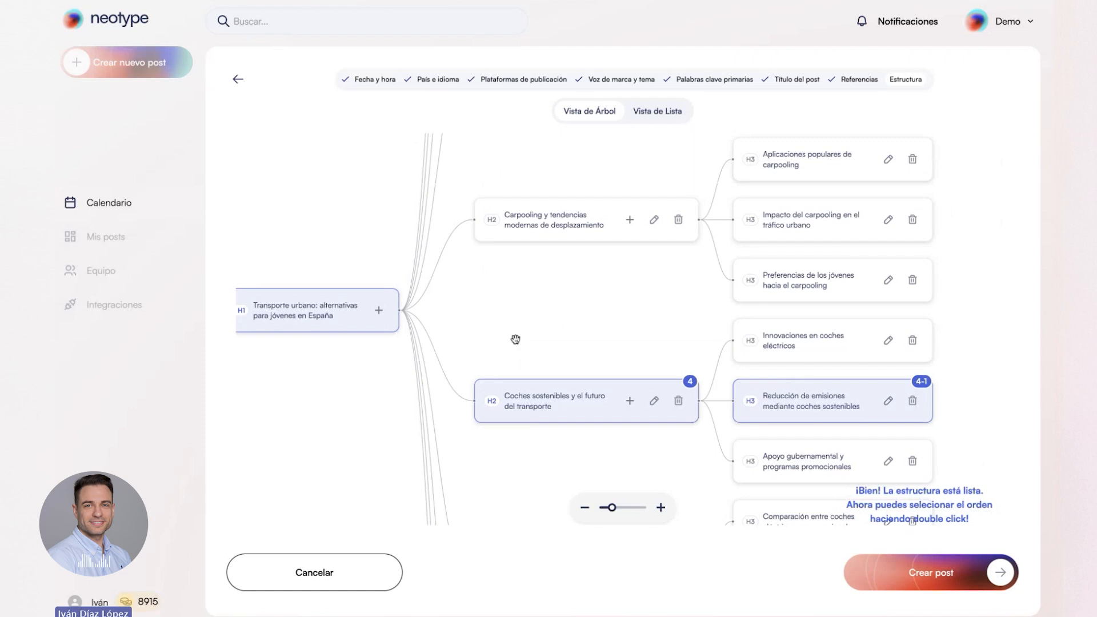
click(642, 118)
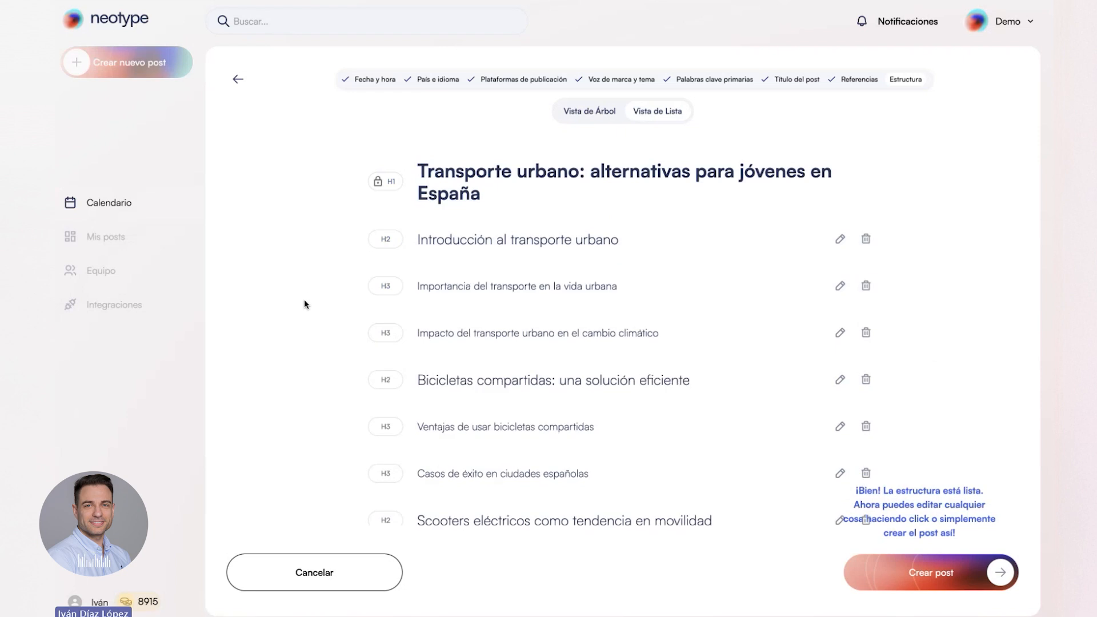
scroll(544, 318, down, 3)
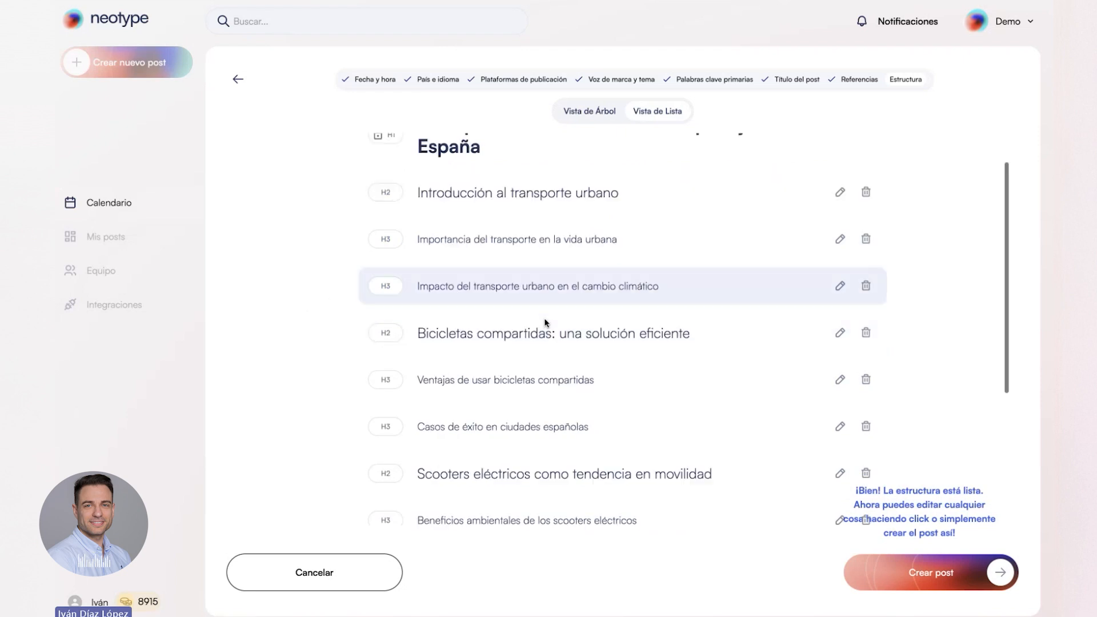
scroll(545, 319, down, 2)
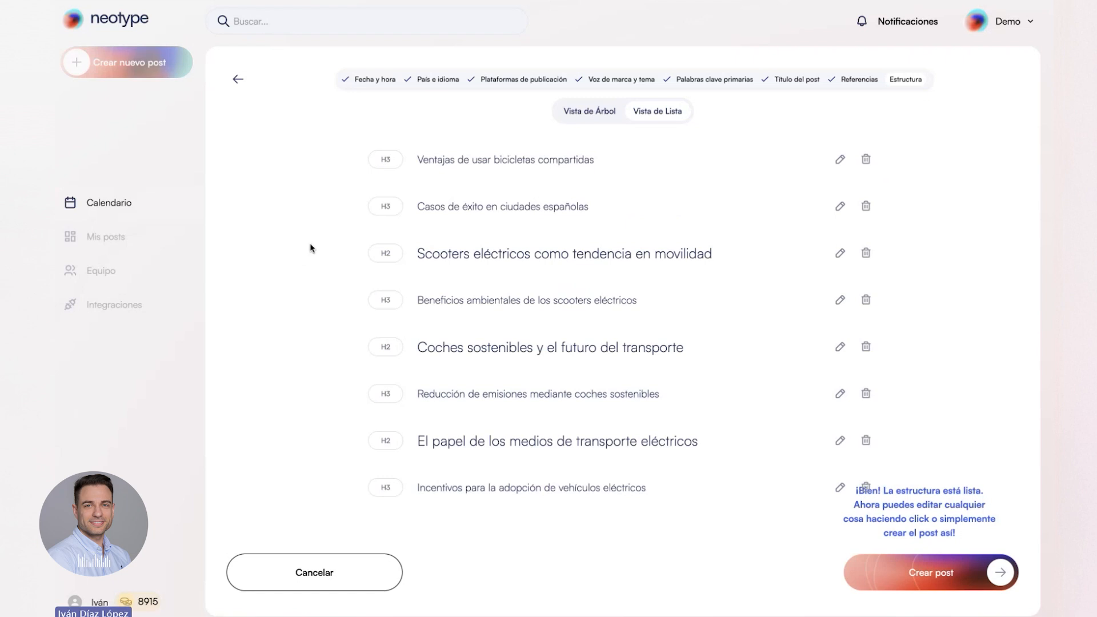
scroll(435, 247, up, 5)
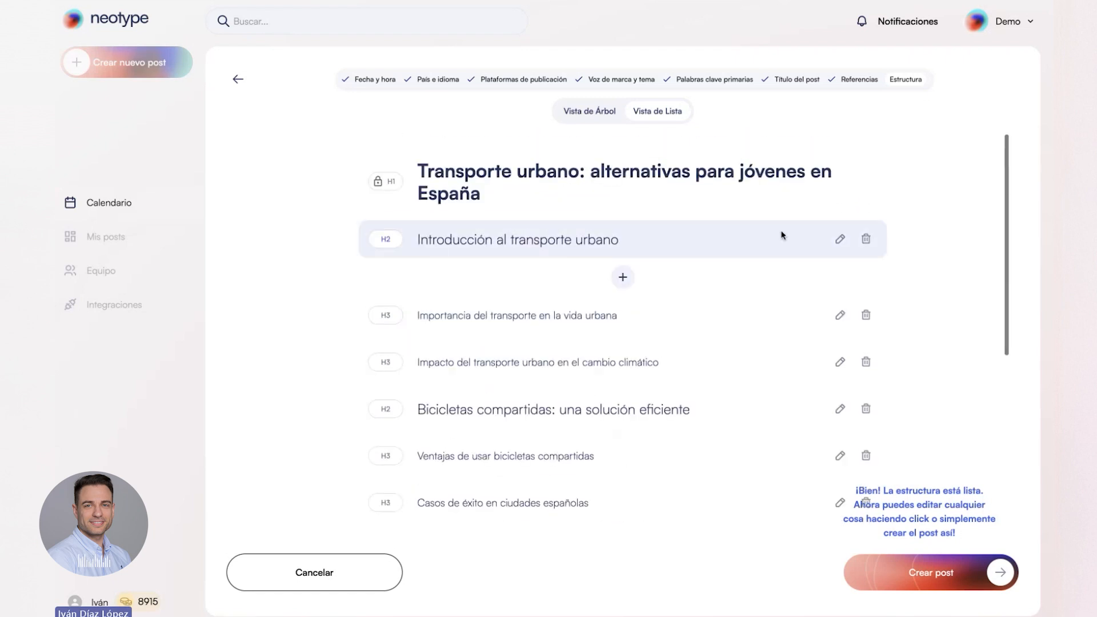
- Open a blank H3 below "Introducción al transporte urbano" in the structure list and cancel it
click(618, 283)
click(619, 284)
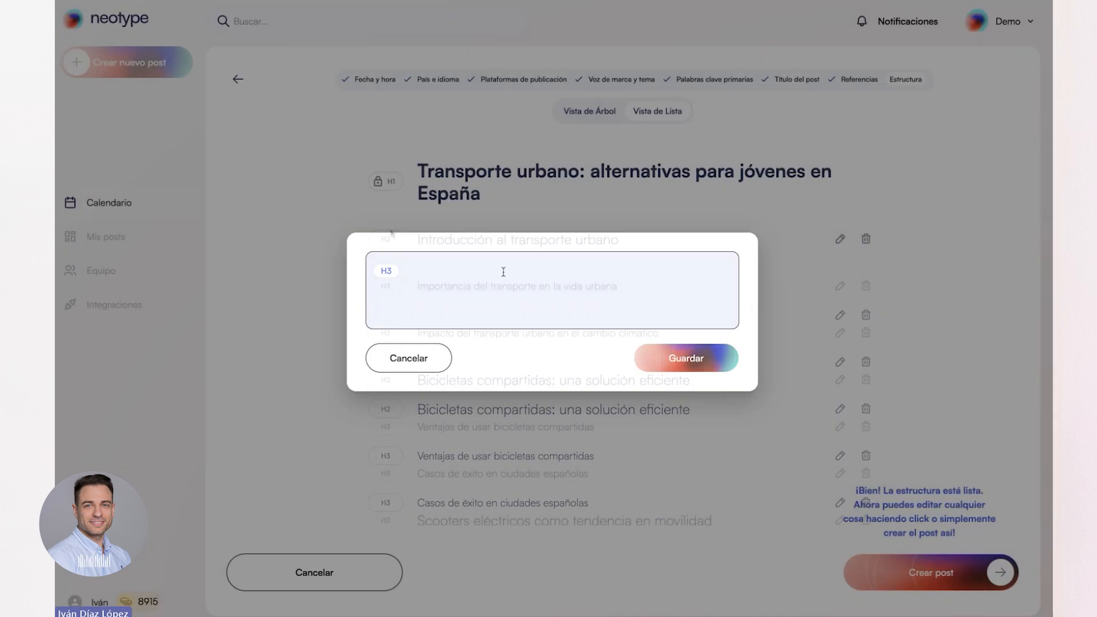
click(409, 357)
- Create the post from the selected heading structure and accept the notice with the suggested image
scroll(660, 329, down, 3)
scroll(660, 328, down, 3)
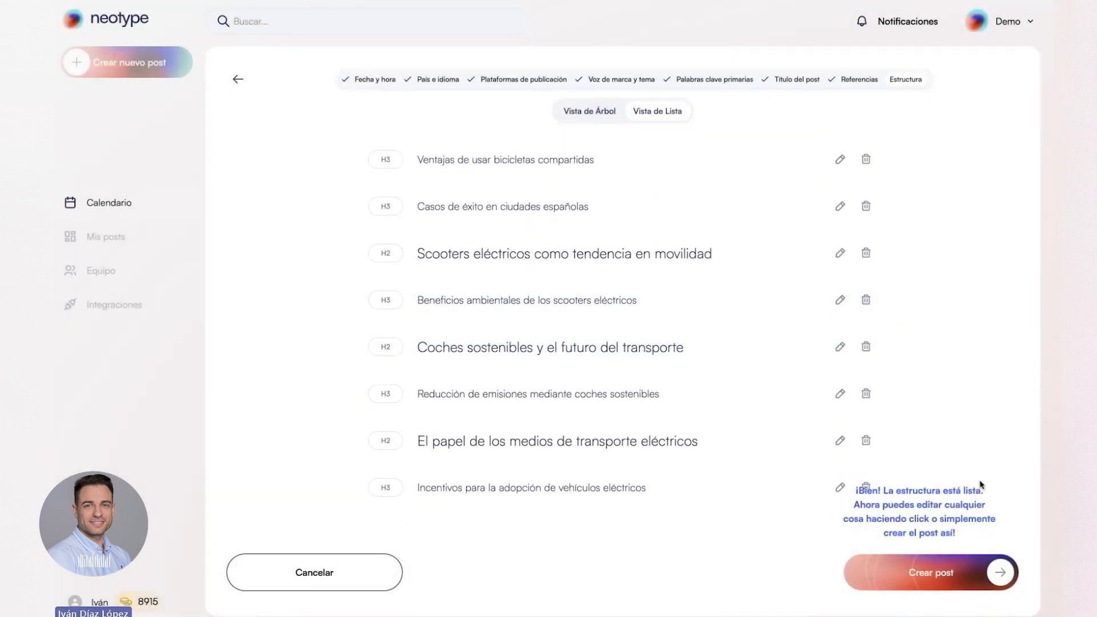
click(948, 579)
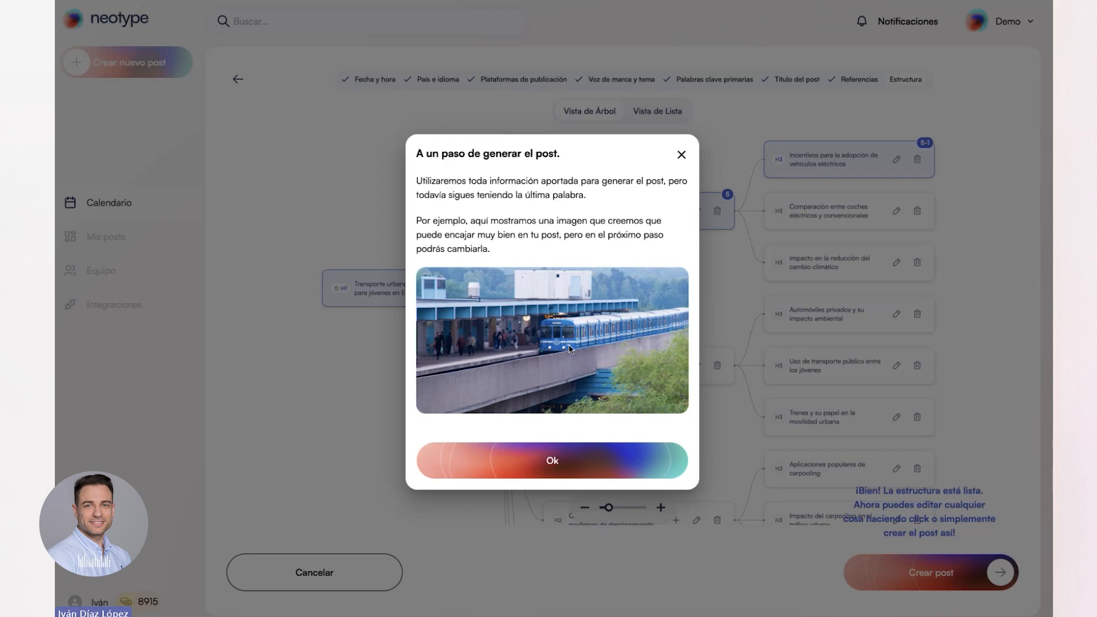
click(515, 466)
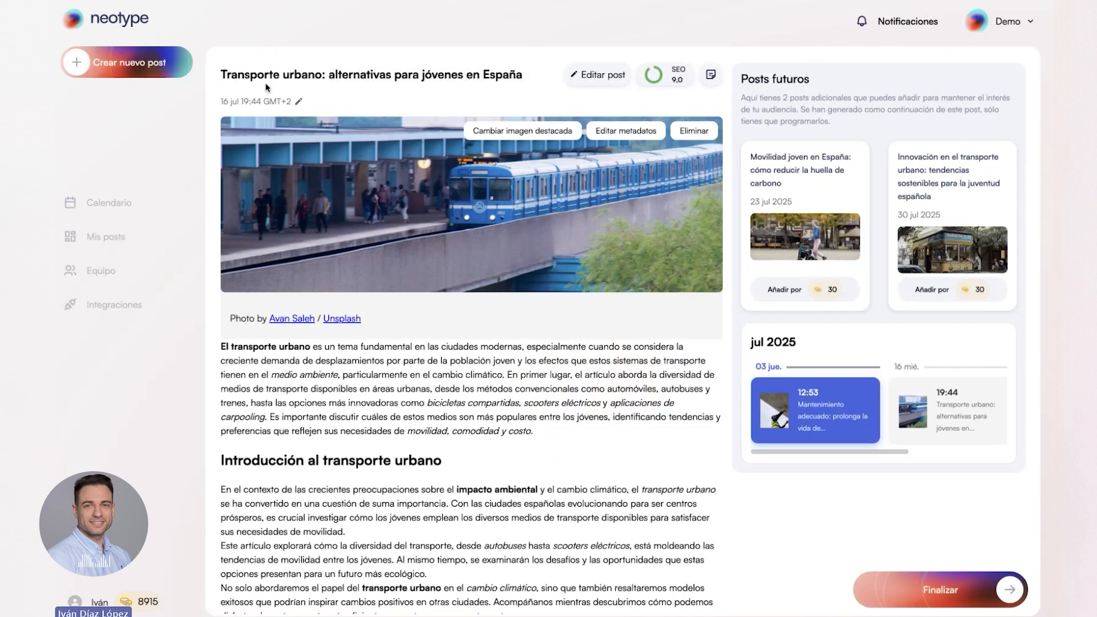
- Check the generated post's title and examine its SEO report, especially the Multimedia and Enlaces scores, and return to the post
drag(217, 76, 533, 76)
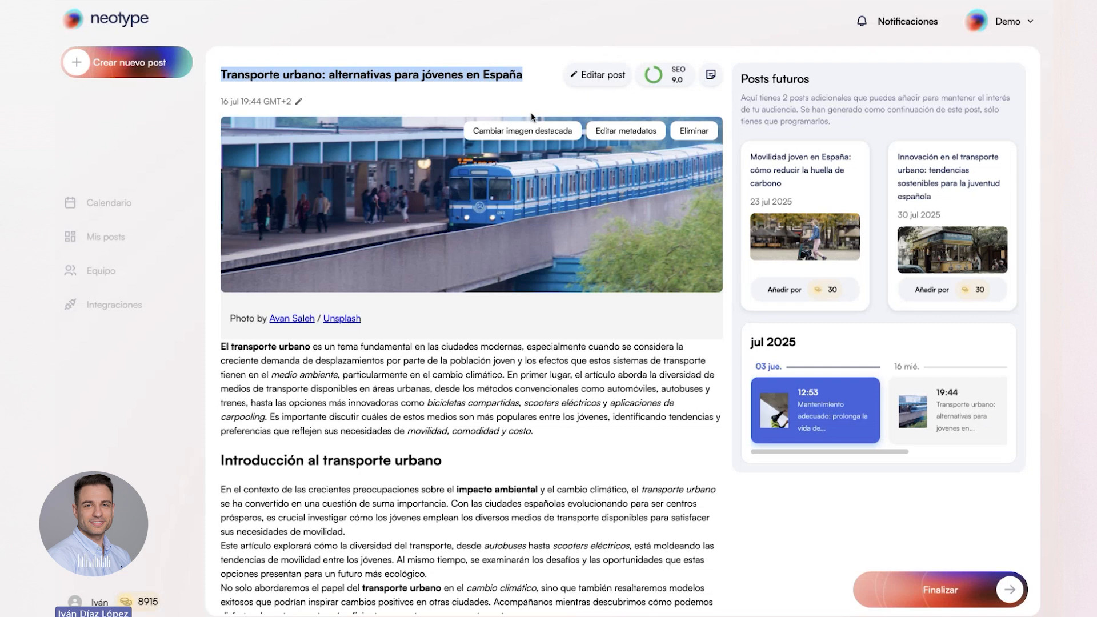
click(662, 77)
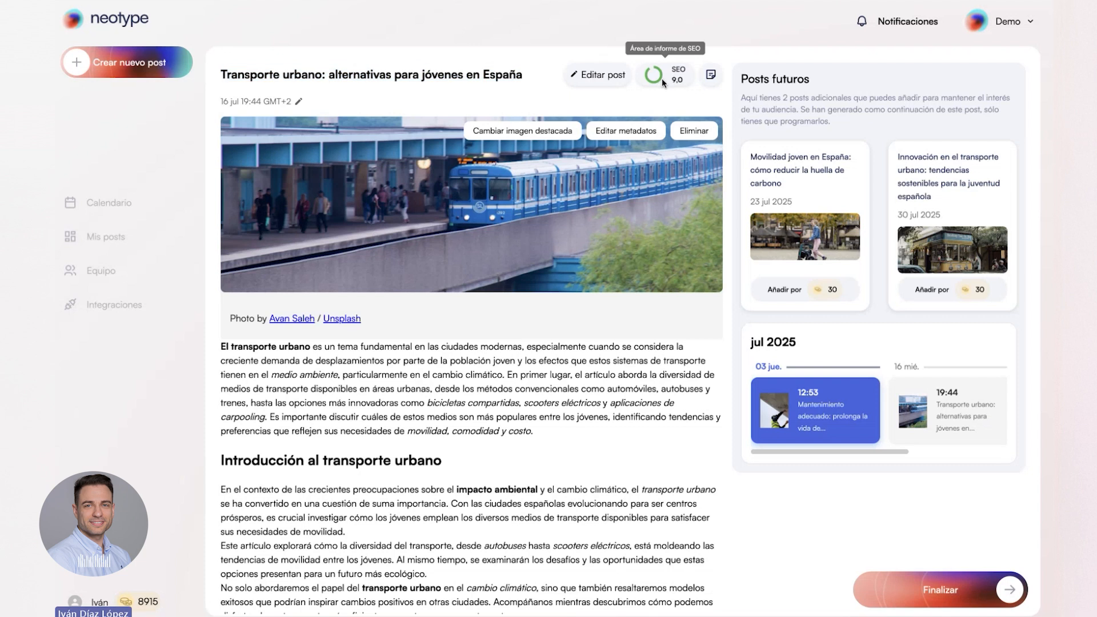
scroll(450, 251, down, 3)
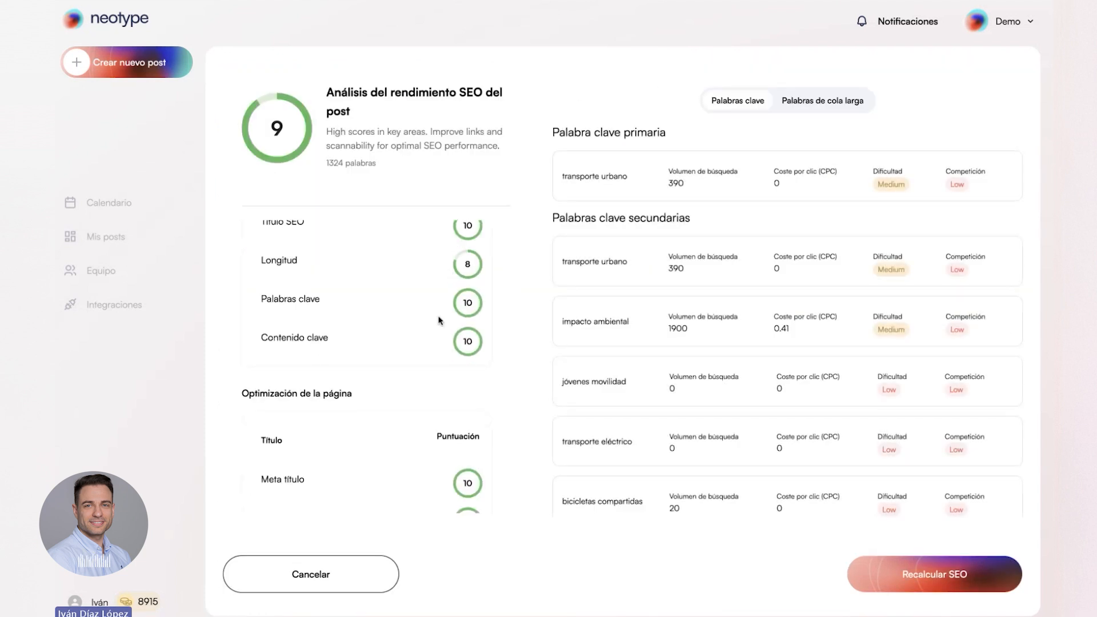
scroll(440, 320, down, 6)
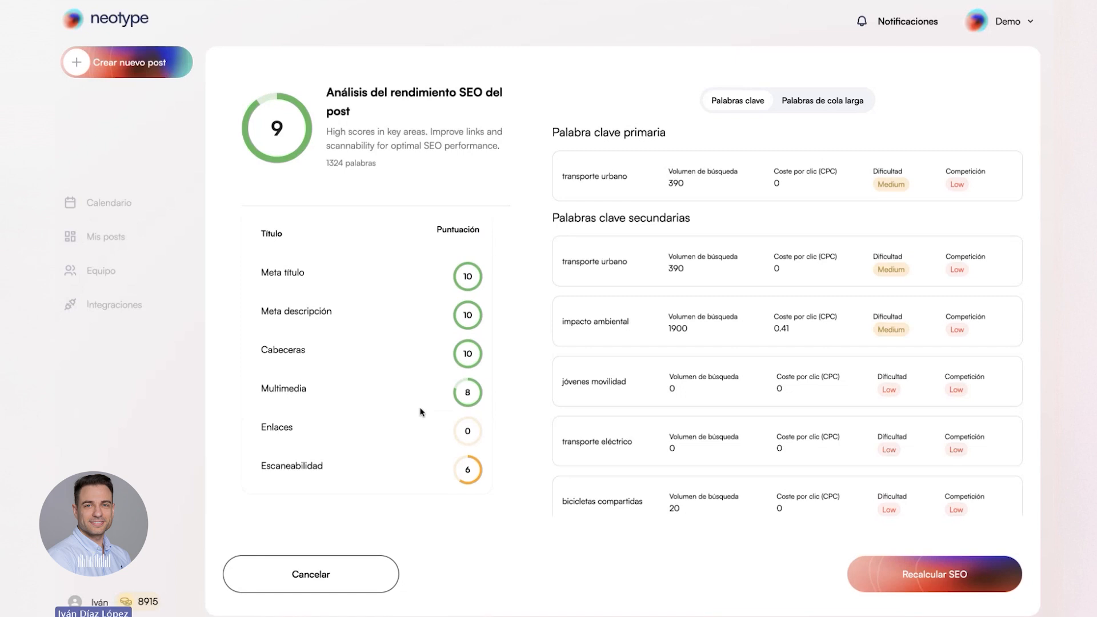
drag(274, 387, 321, 391)
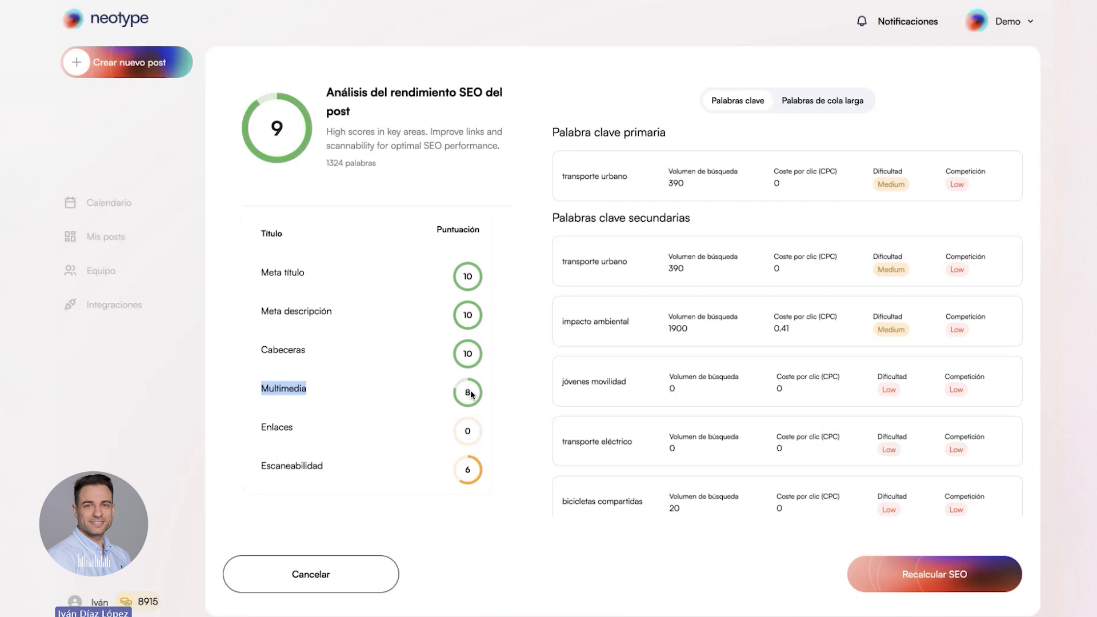
drag(316, 436, 242, 430)
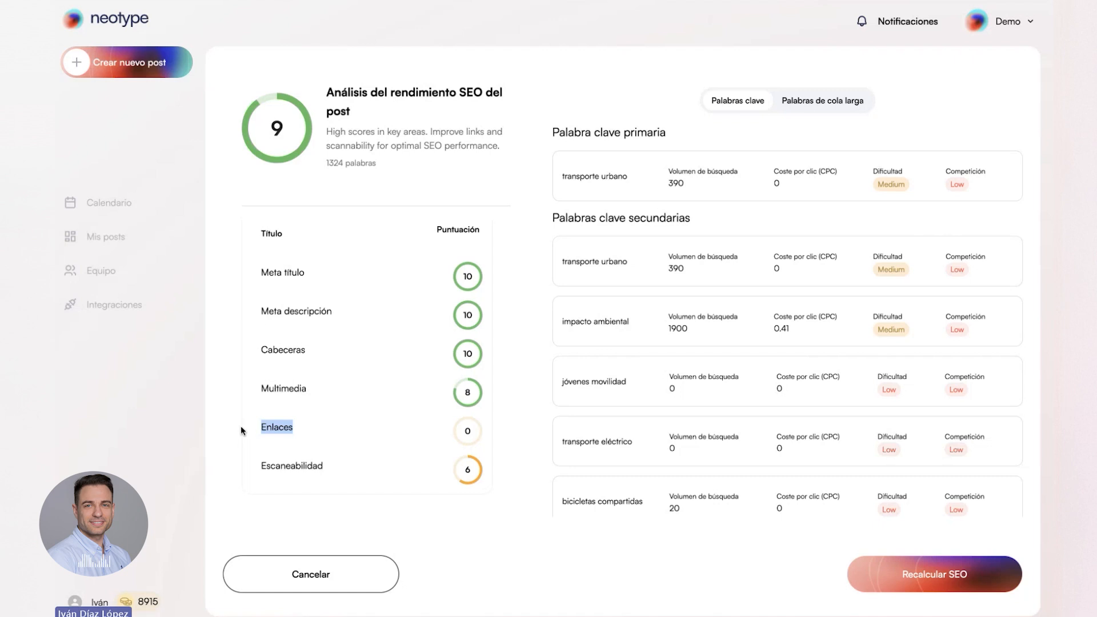
click(314, 571)
- Read through the generated post text from the introduction to the section on sustainable cars
scroll(447, 398, down, 7)
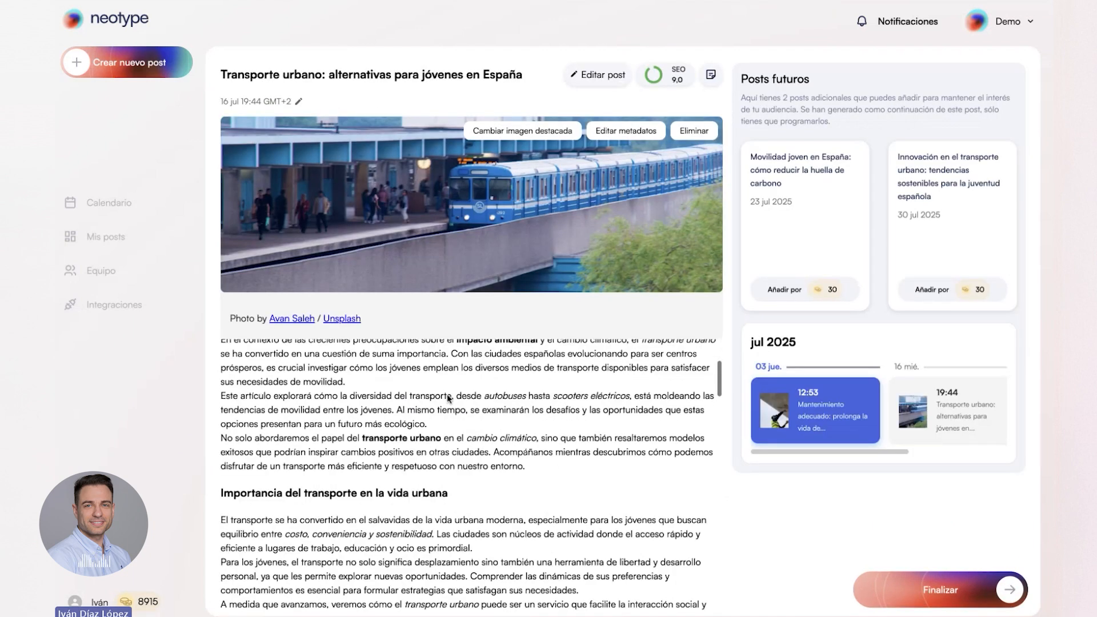
scroll(447, 395, up, 6)
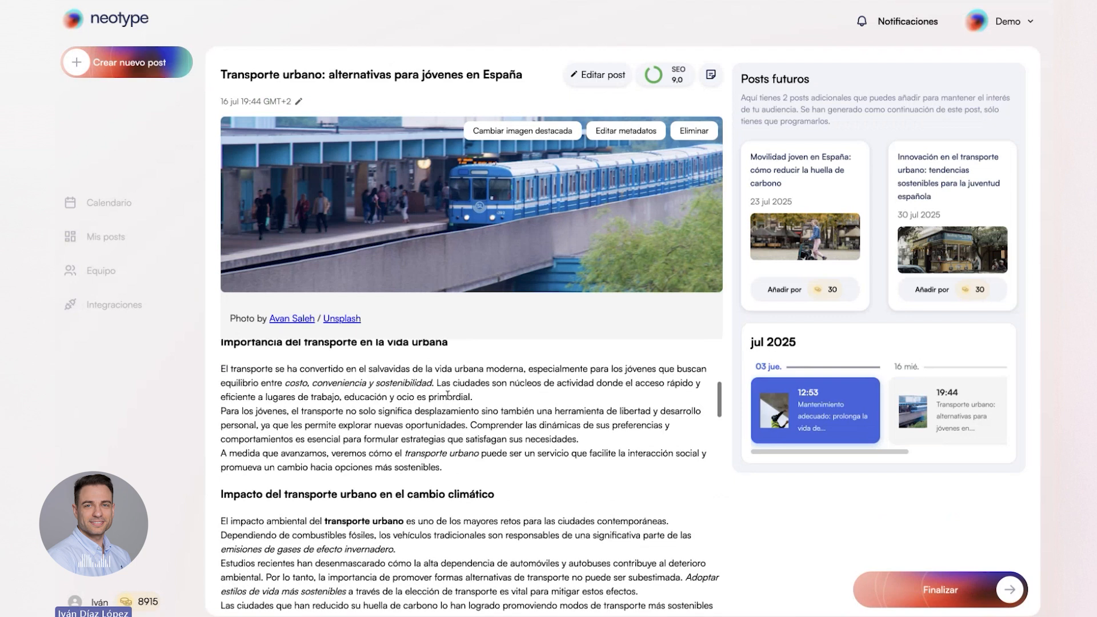
scroll(447, 395, up, 2)
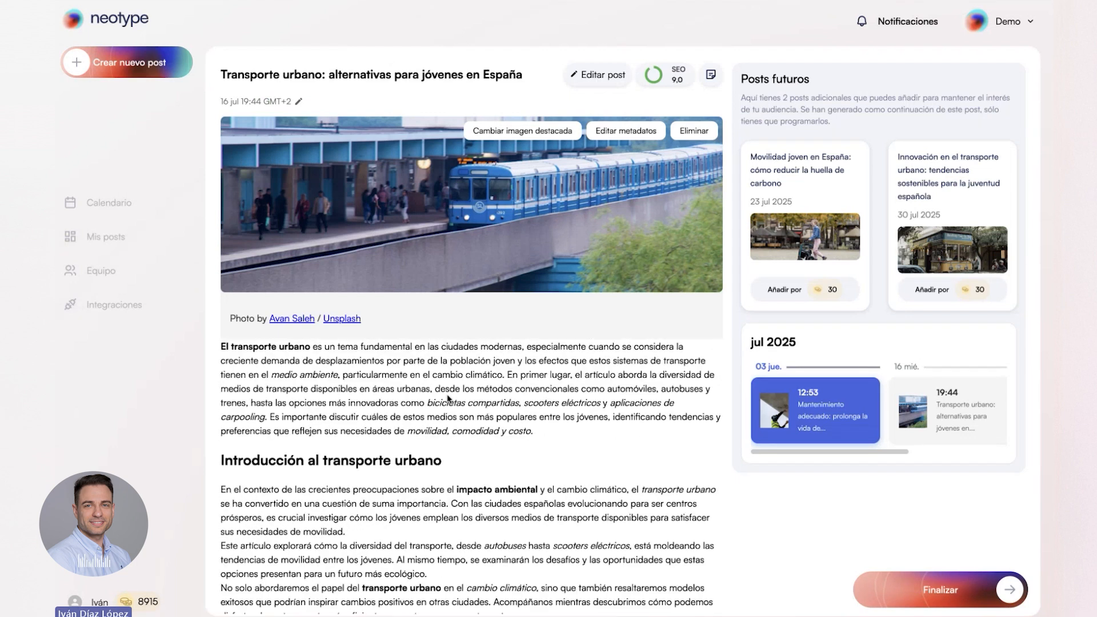
scroll(483, 416, down, 5)
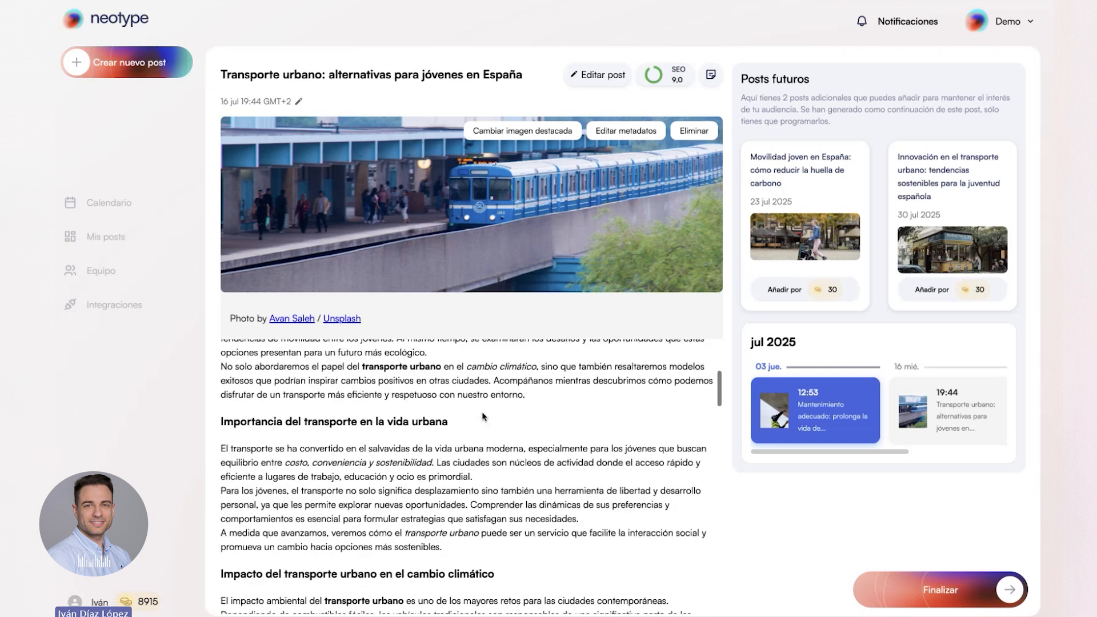
scroll(482, 416, down, 15)
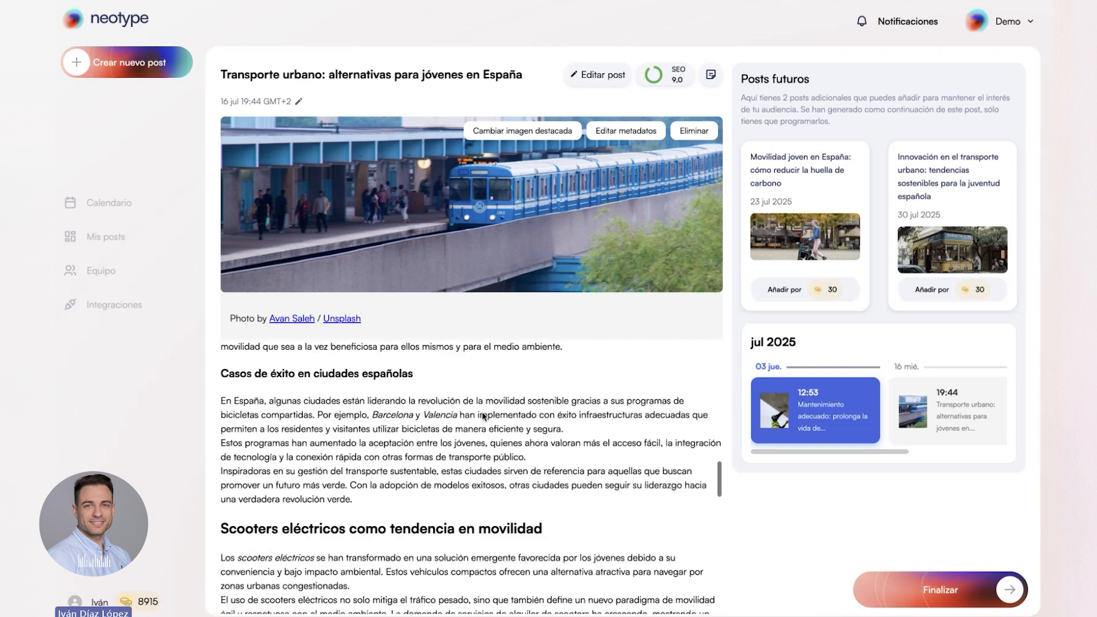
scroll(482, 416, down, 10)
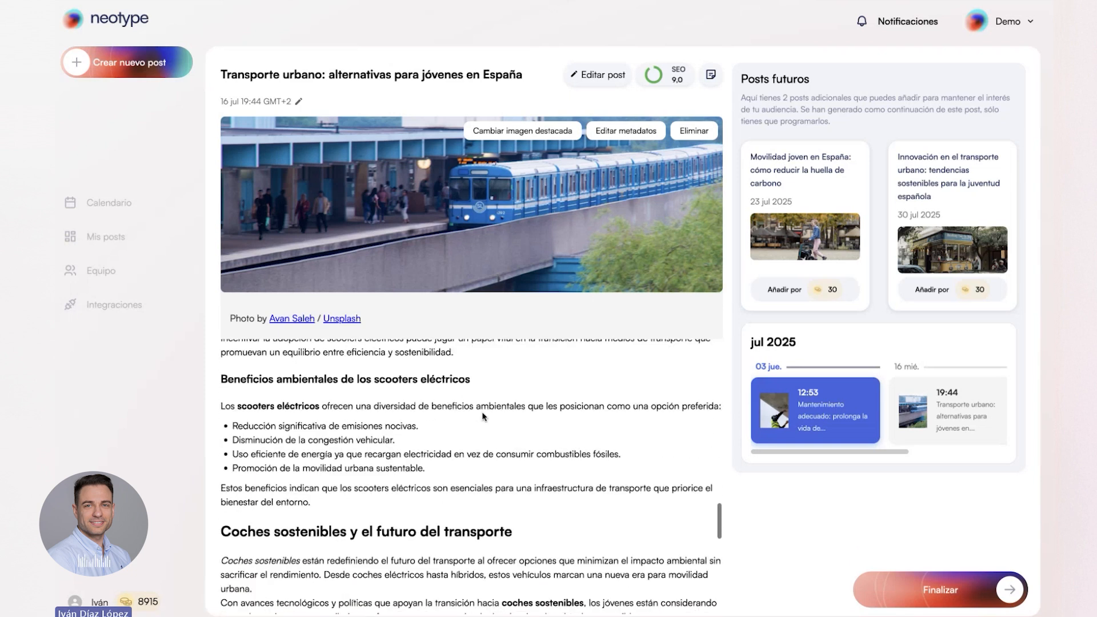
scroll(482, 416, down, 2)
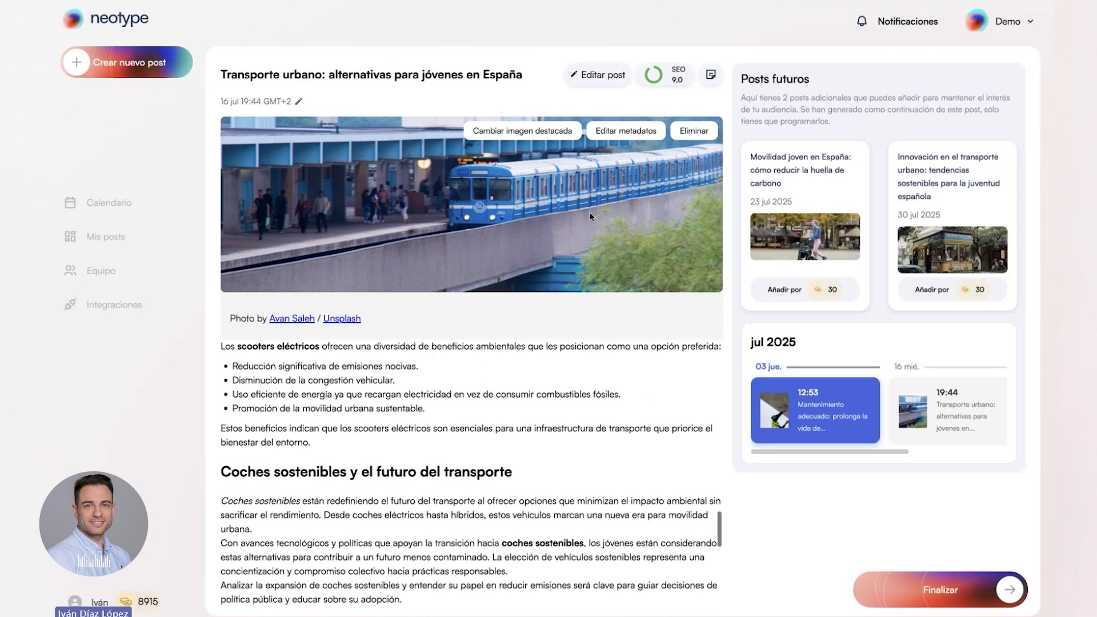
- Examine the primary, secondary and long-tail keywords in the post's SEO report and return to the post
click(687, 77)
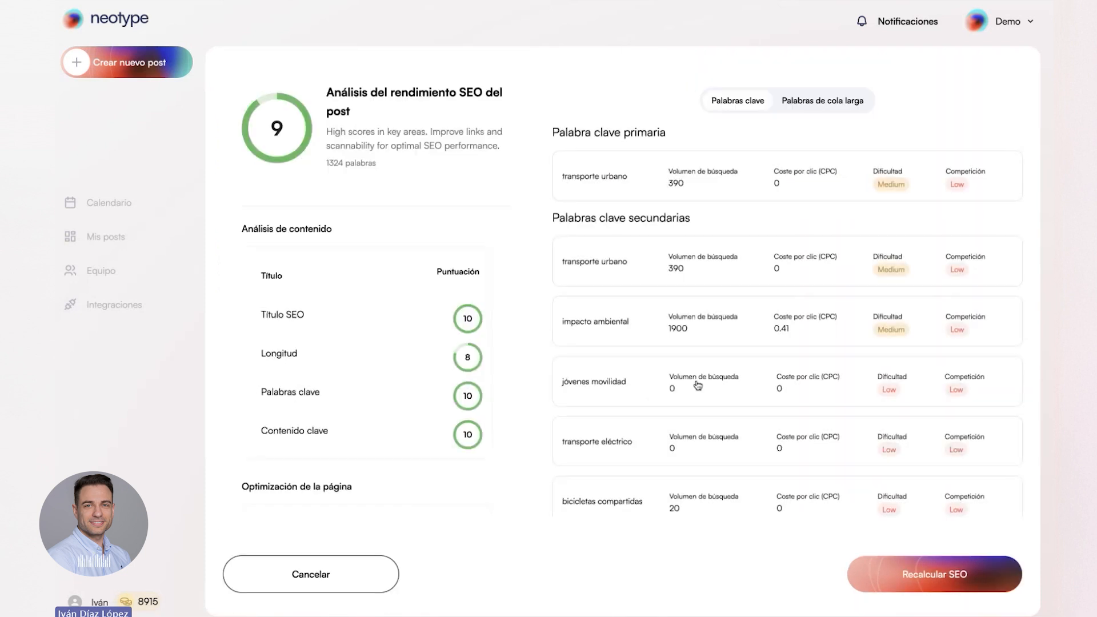
scroll(737, 310, down, 5)
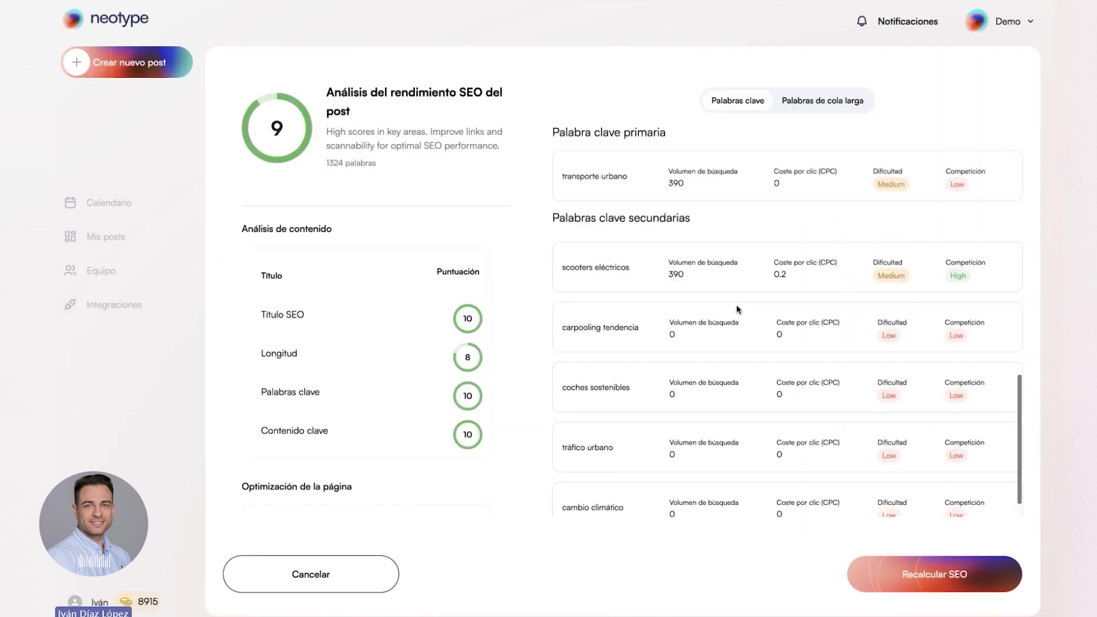
click(798, 102)
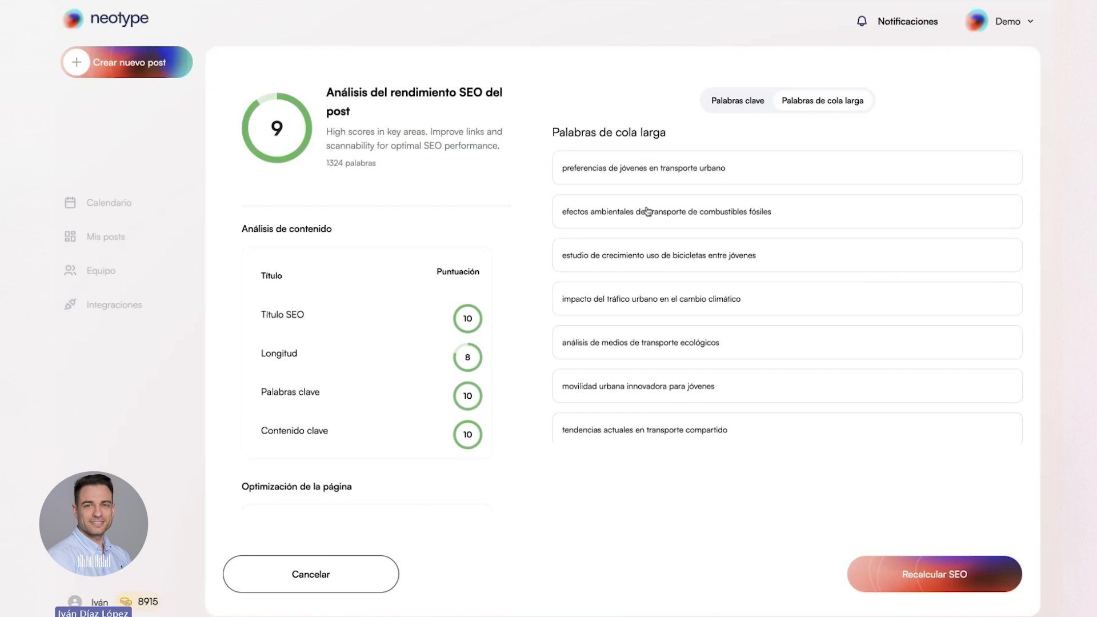
scroll(678, 354, down, 3)
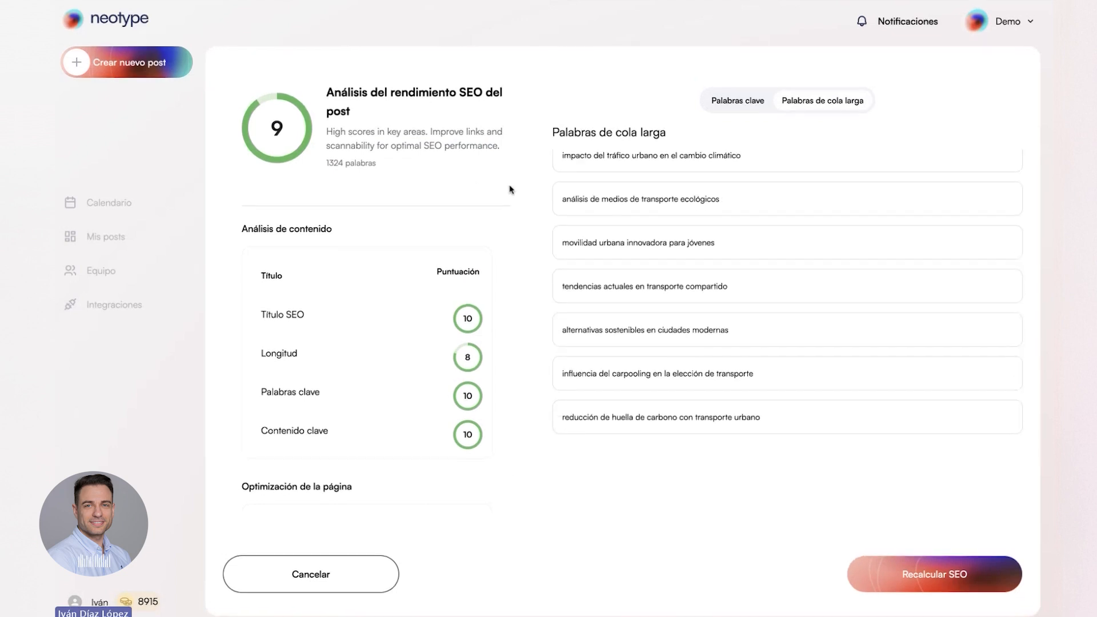
click(302, 579)
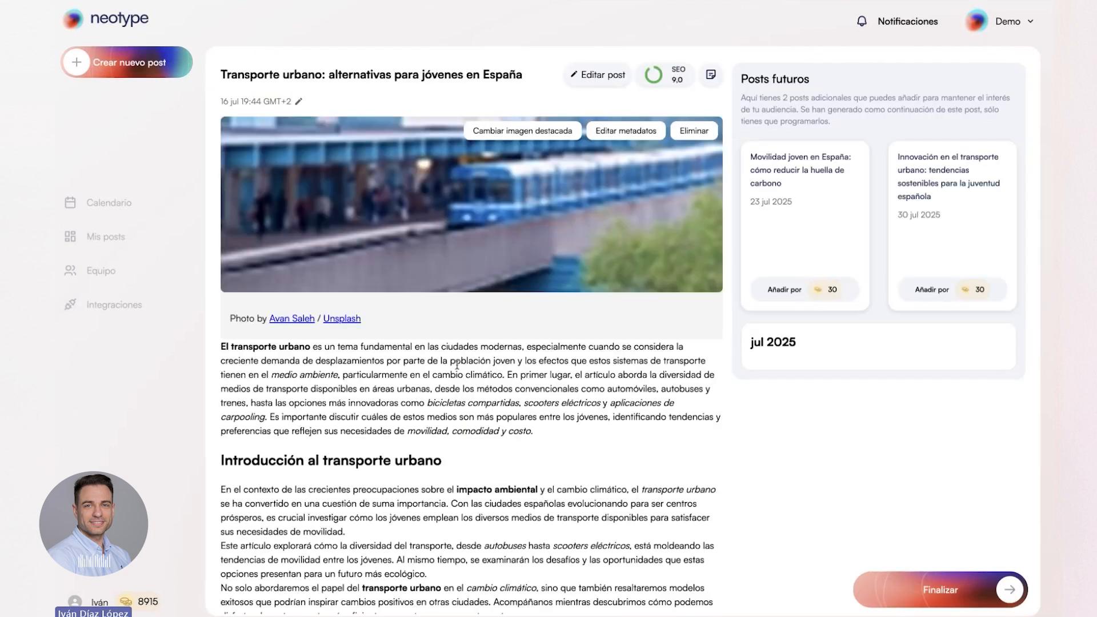
scroll(532, 464, down, 1)
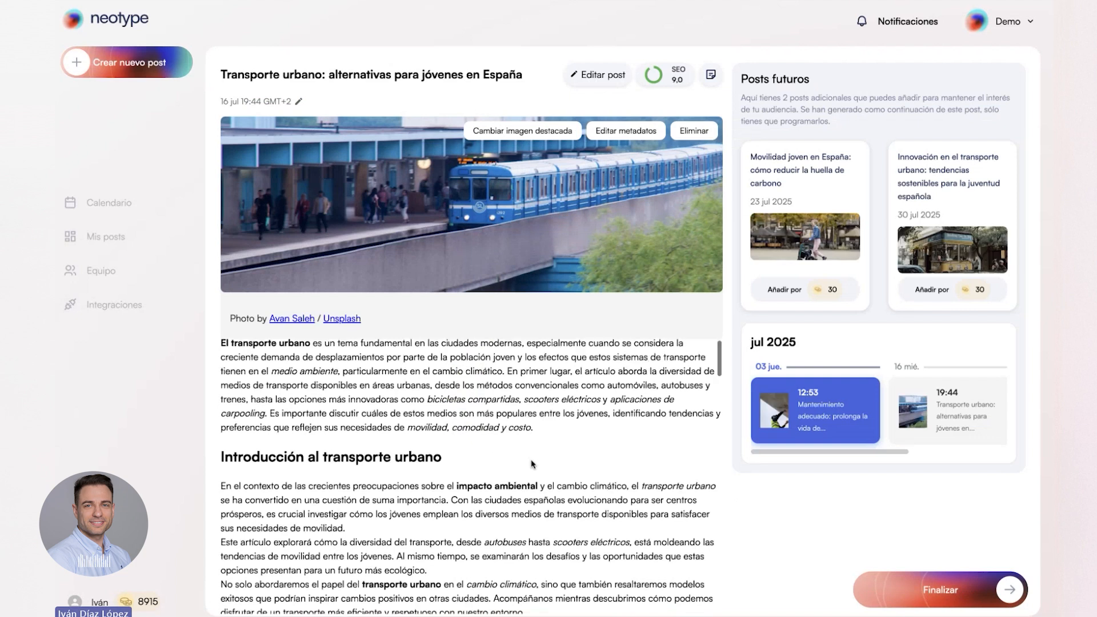
- Open the post for editing, look through its text and the image insertion form, and leave without saving
click(600, 75)
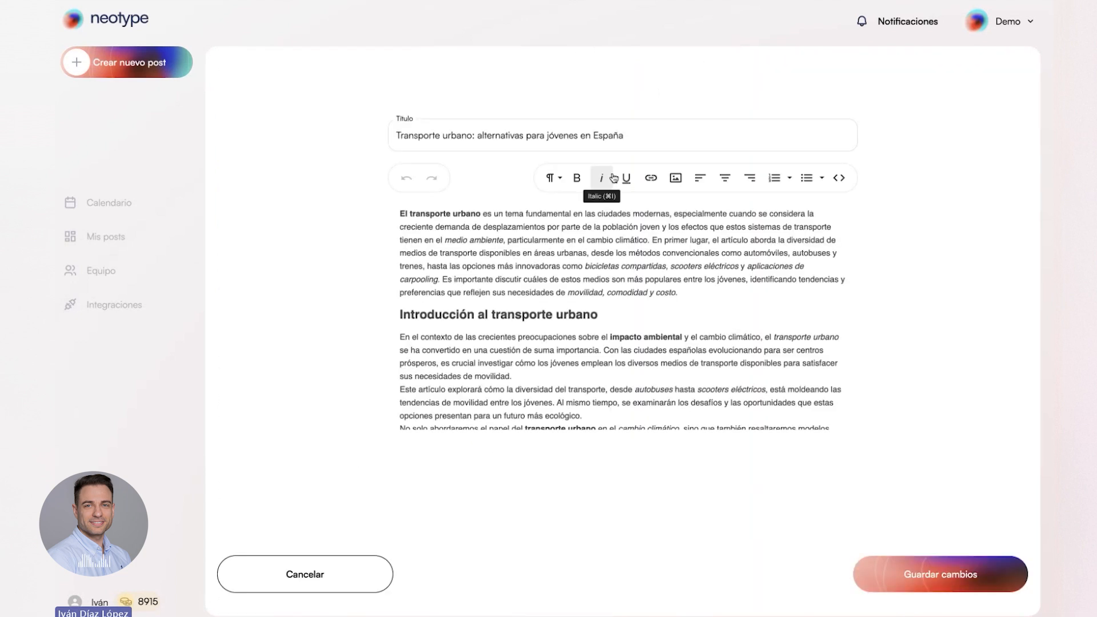
scroll(606, 301, down, 8)
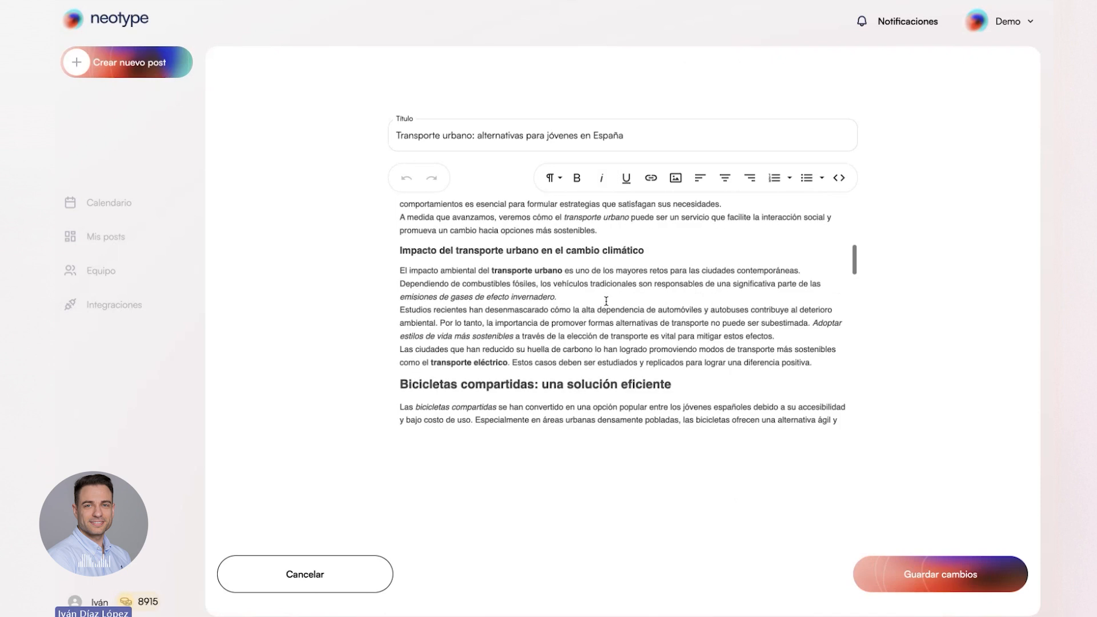
scroll(606, 301, down, 3)
click(675, 178)
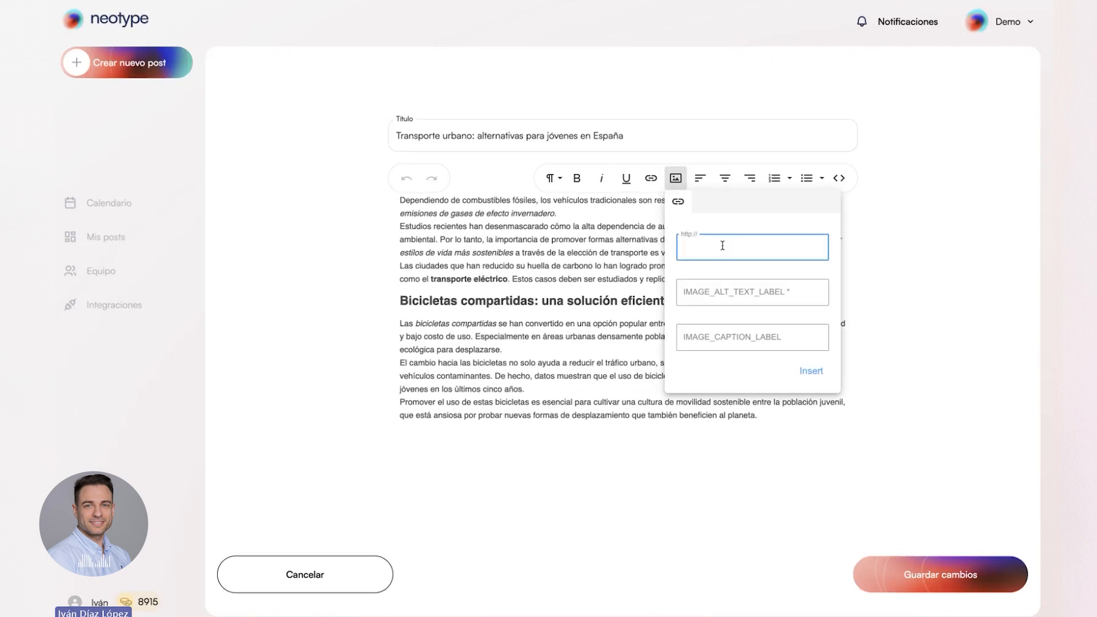
click(913, 266)
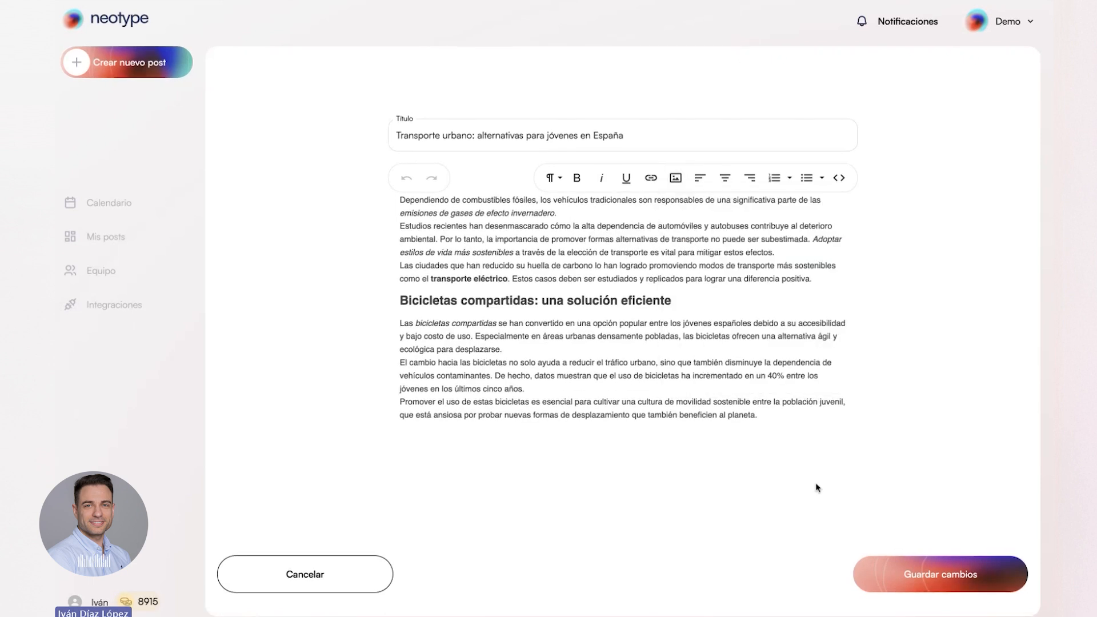
click(323, 572)
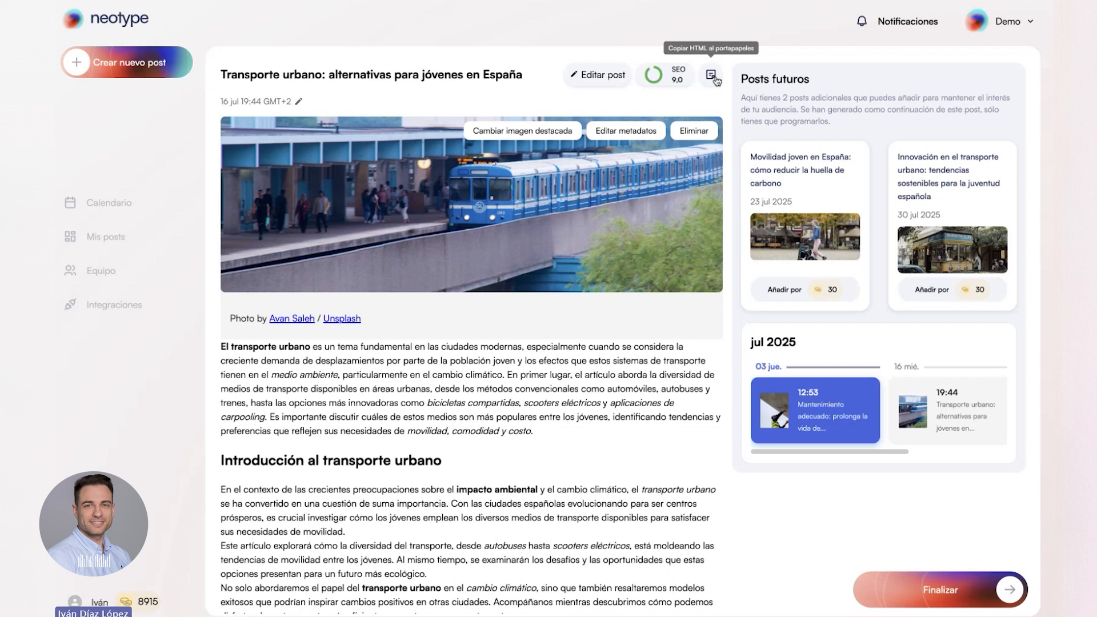
- Copy the post's HTML to the clipboard and finalize the post
click(712, 80)
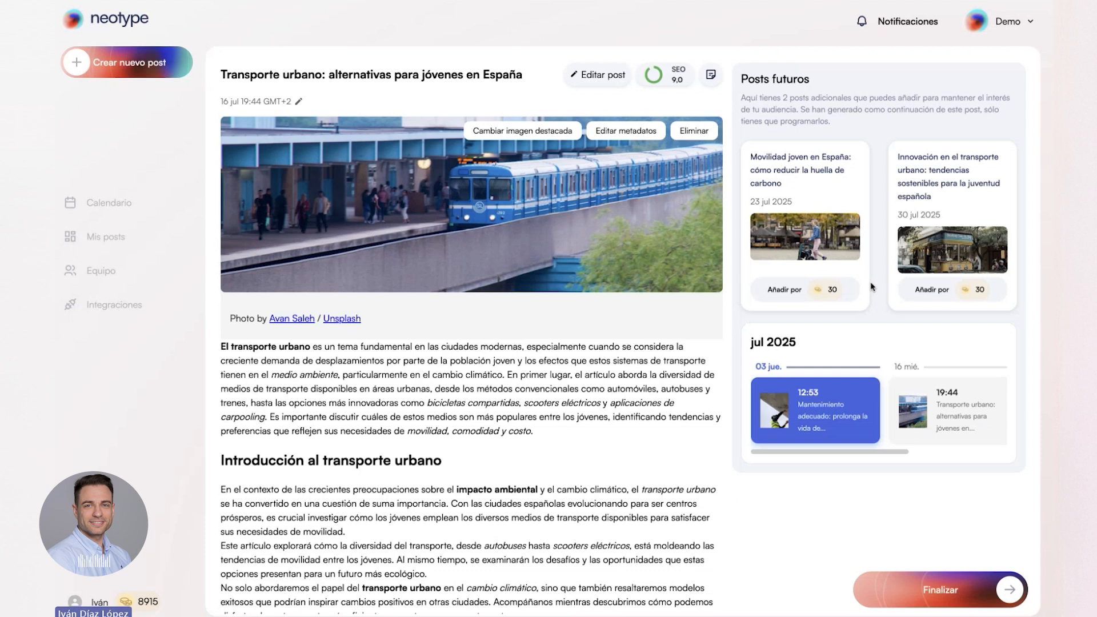
click(908, 593)
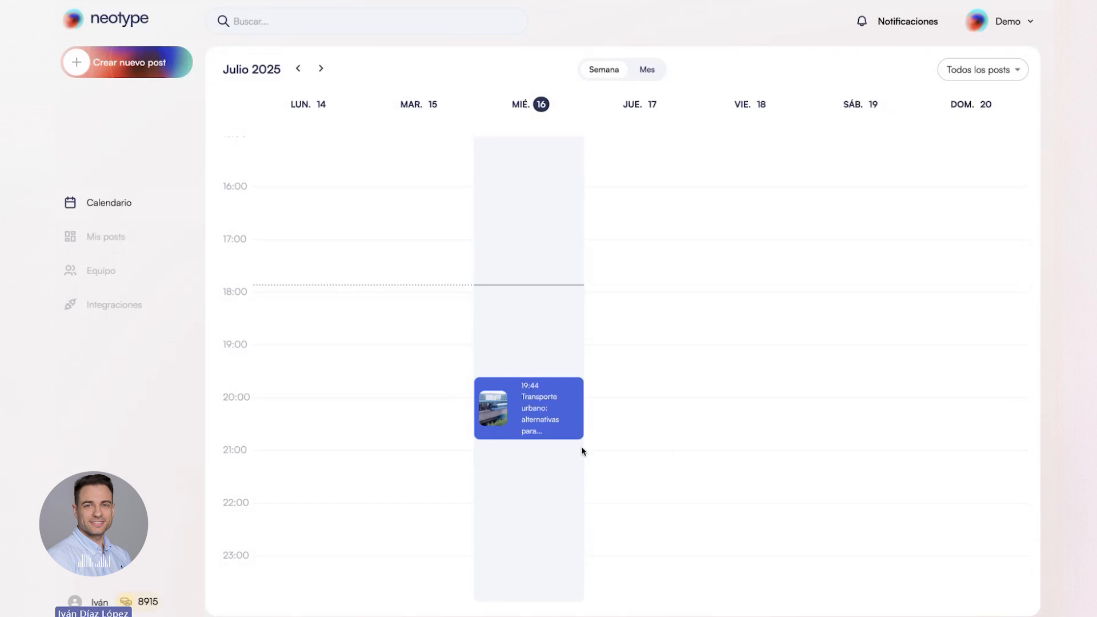
- Review the details and full text of the calendar's 16 July 19:44 post, and close its details
click(508, 436)
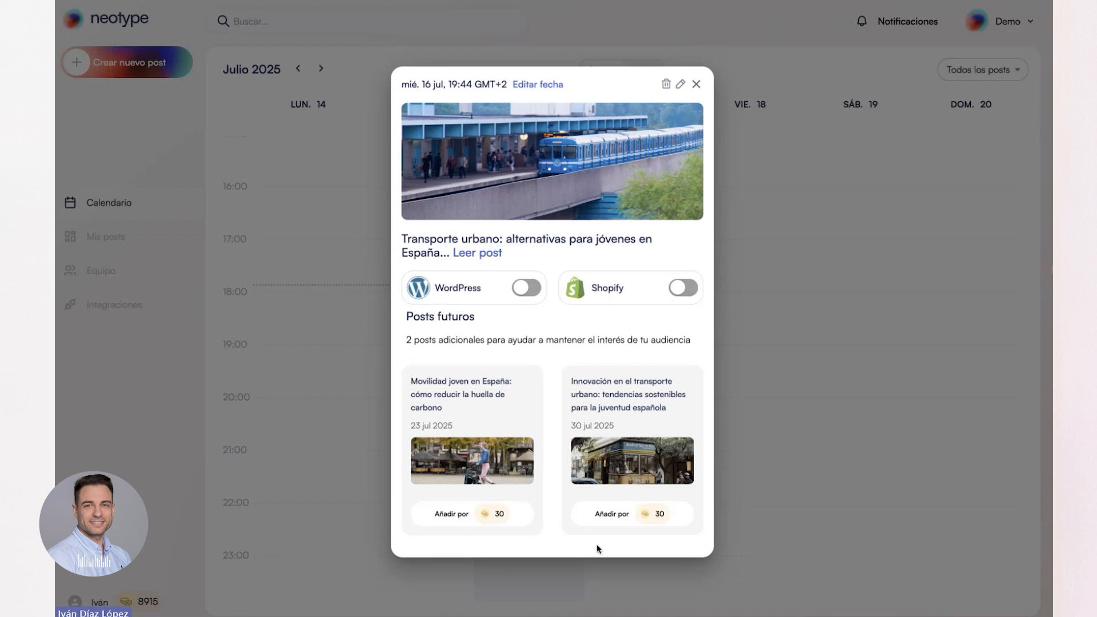
click(485, 258)
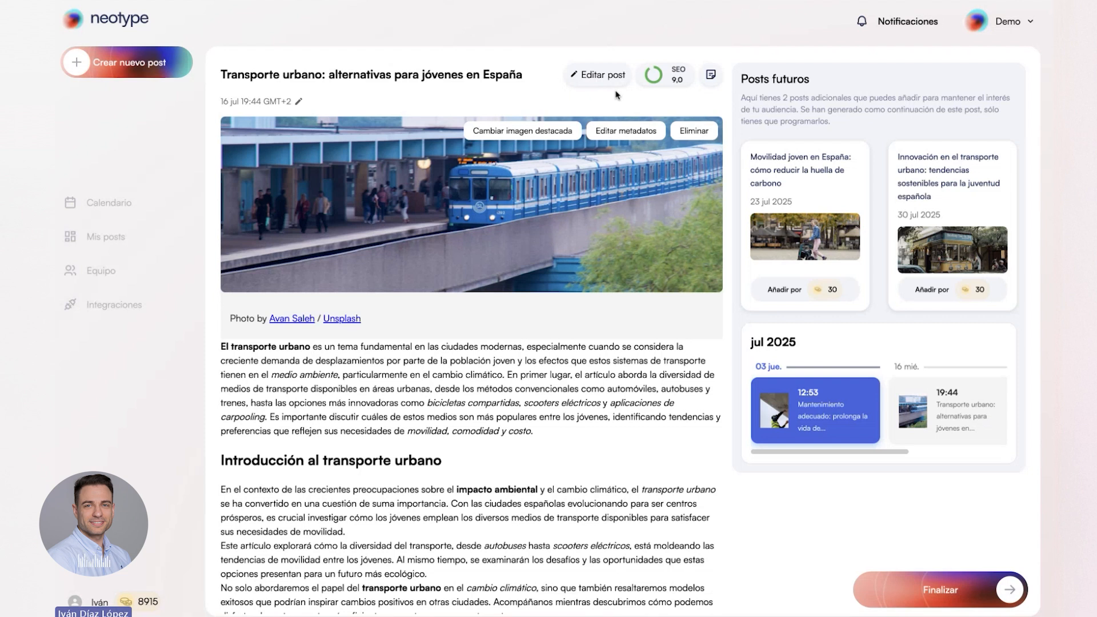
scroll(615, 94, down, 1)
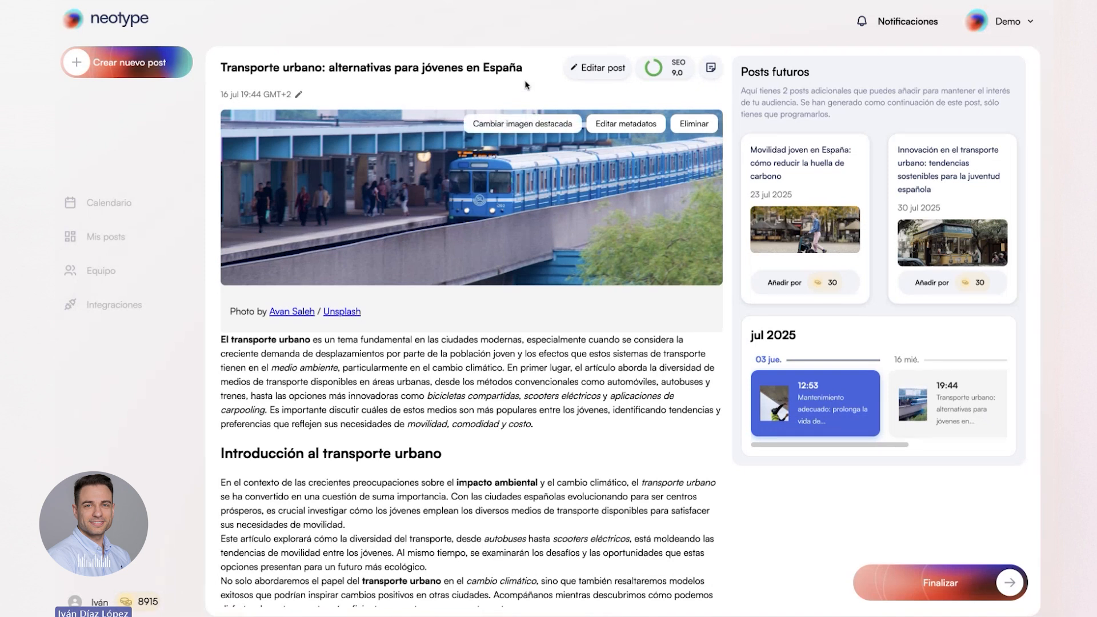
scroll(523, 83, up, 1)
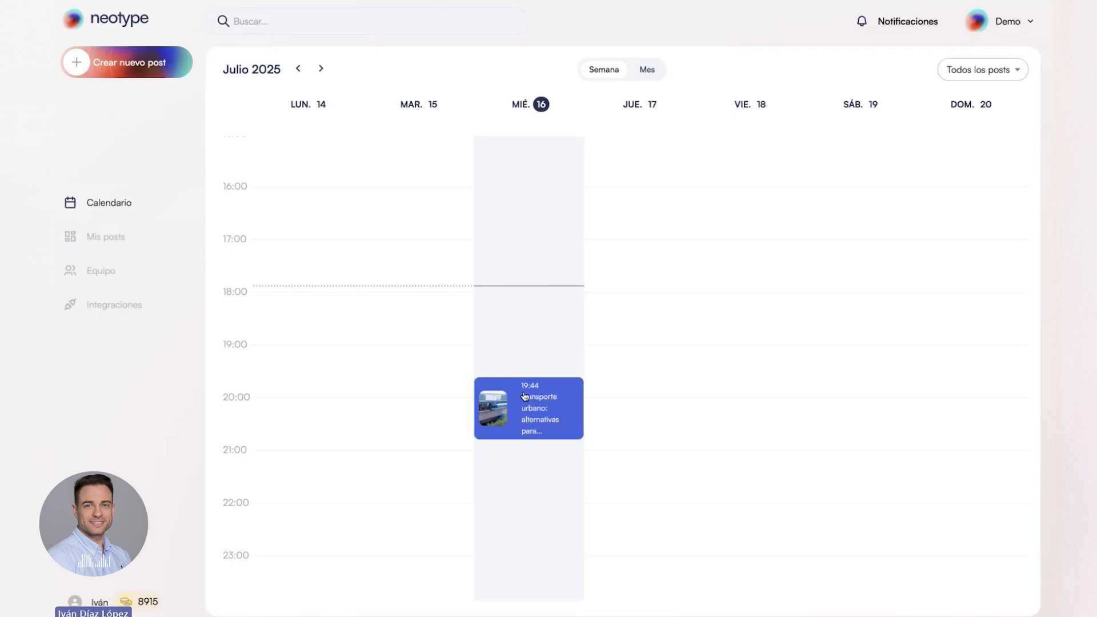
click(525, 395)
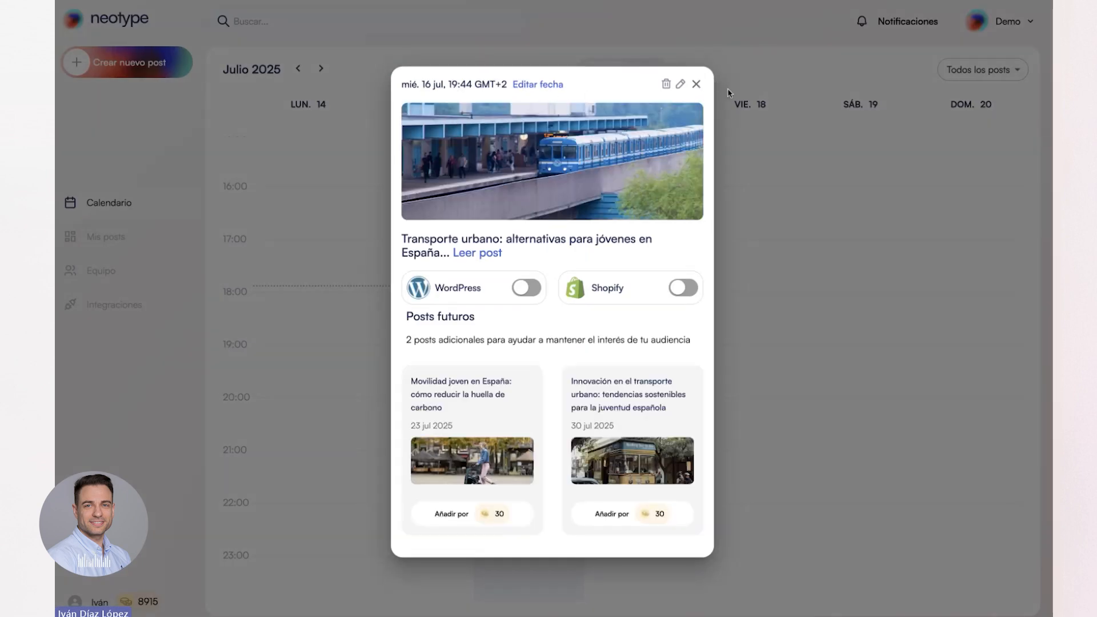
click(696, 84)
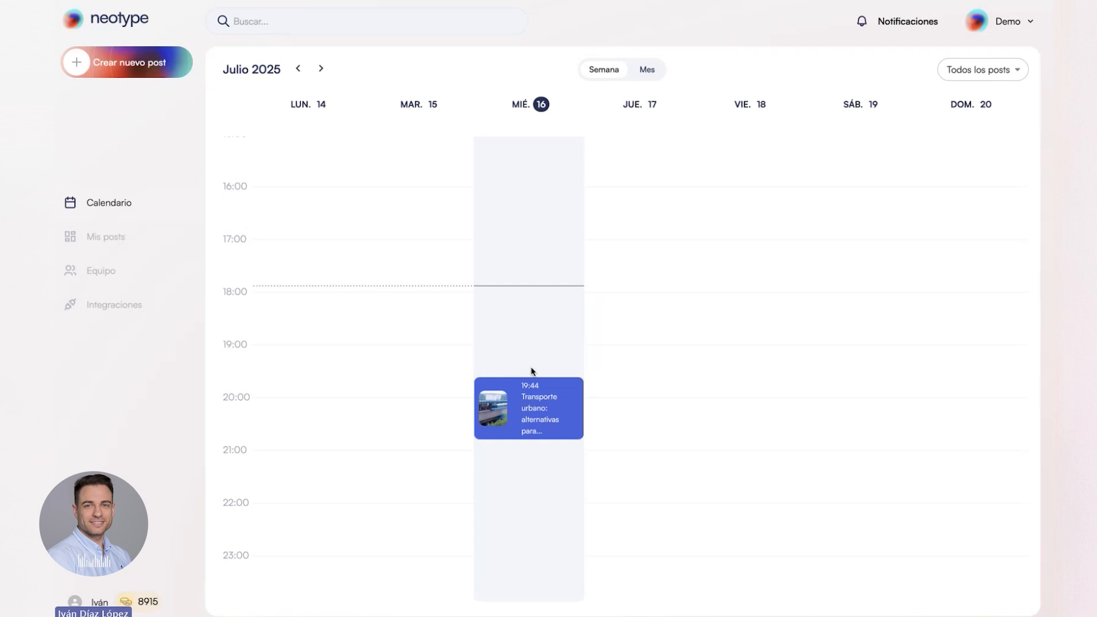